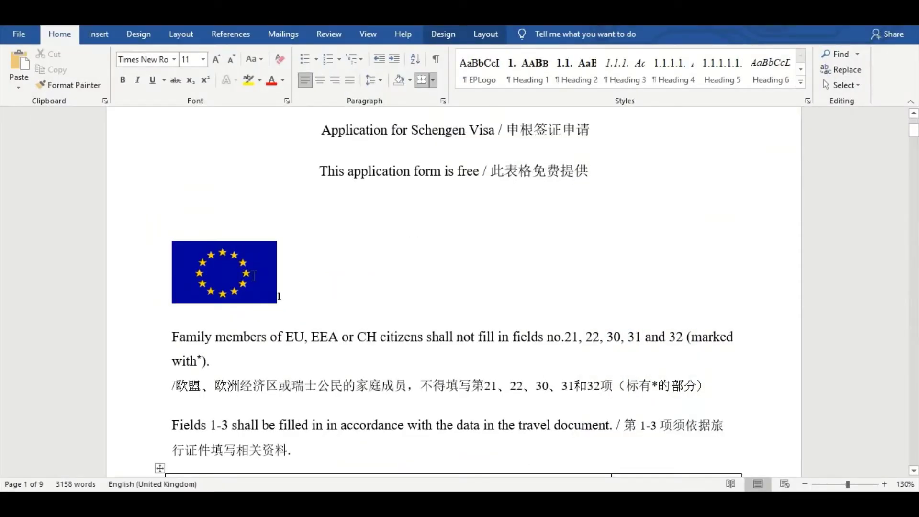
# Zoom the page to 100% and scroll to the Application lodged at table on page 2
pyautogui.scroll(3, 328, 312)
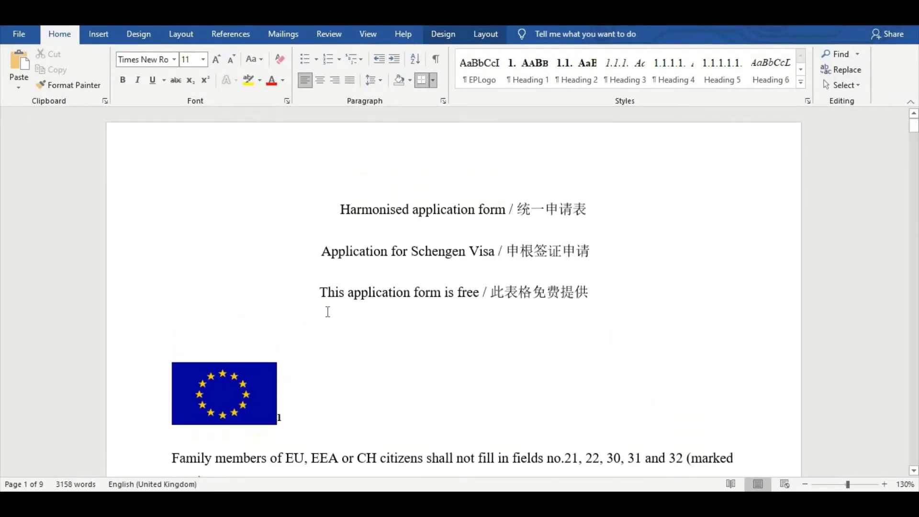
pyautogui.click(805, 485)
pyautogui.click(804, 485)
pyautogui.click(805, 485)
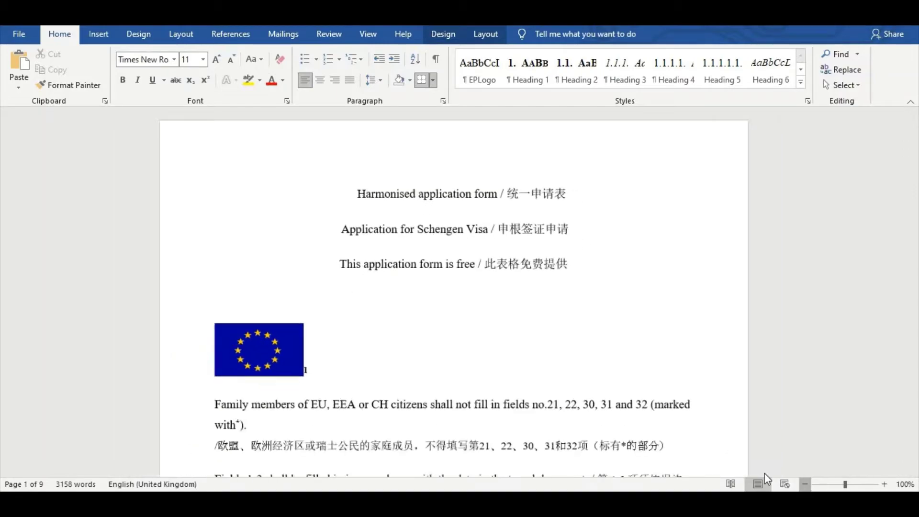
pyautogui.scroll(-12, 369, 303)
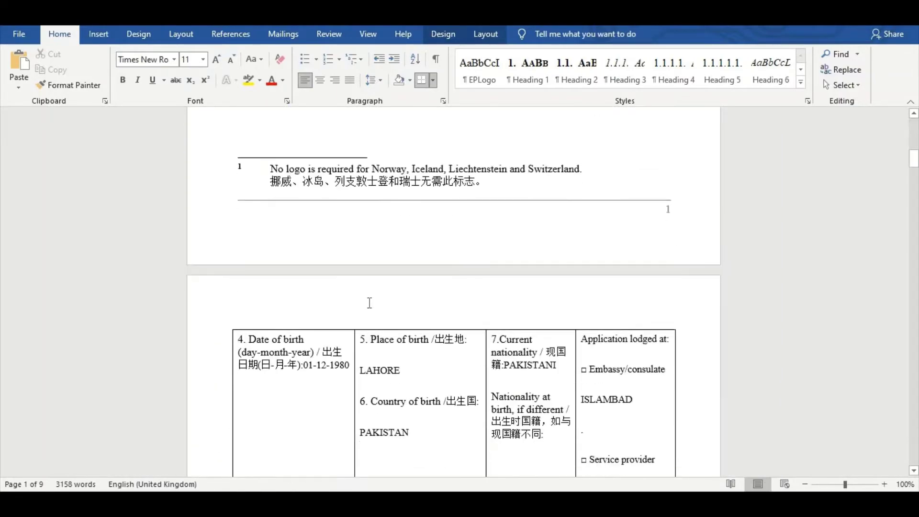
pyautogui.scroll(-7, 370, 303)
pyautogui.scroll(9, 369, 302)
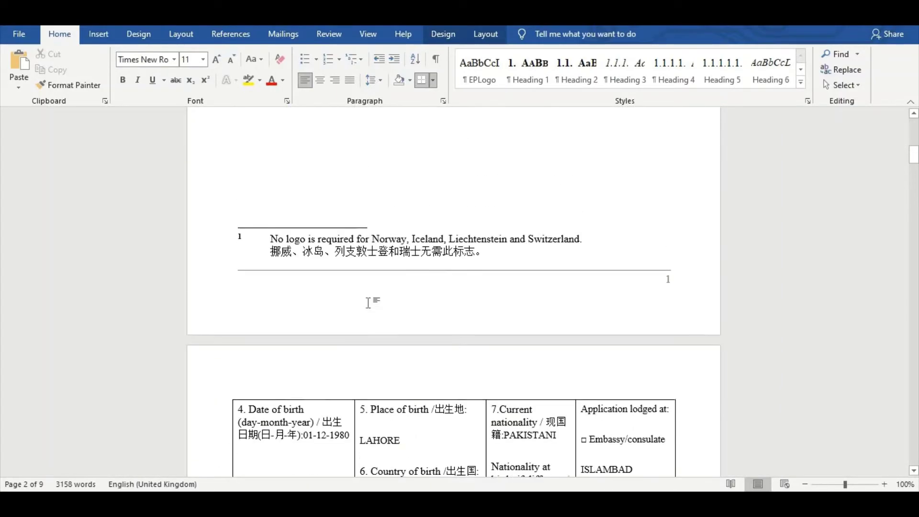
pyautogui.scroll(10, 369, 303)
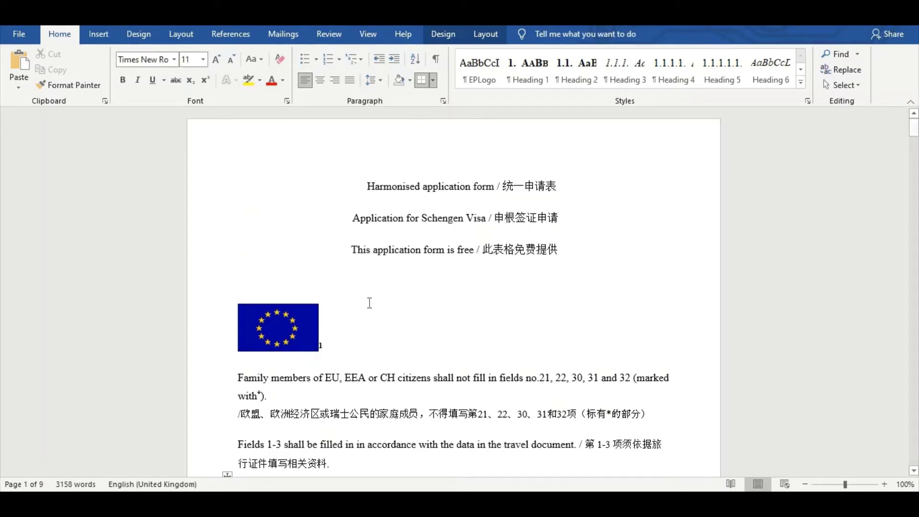
pyautogui.scroll(-1, 370, 302)
pyautogui.scroll(-3, 578, 389)
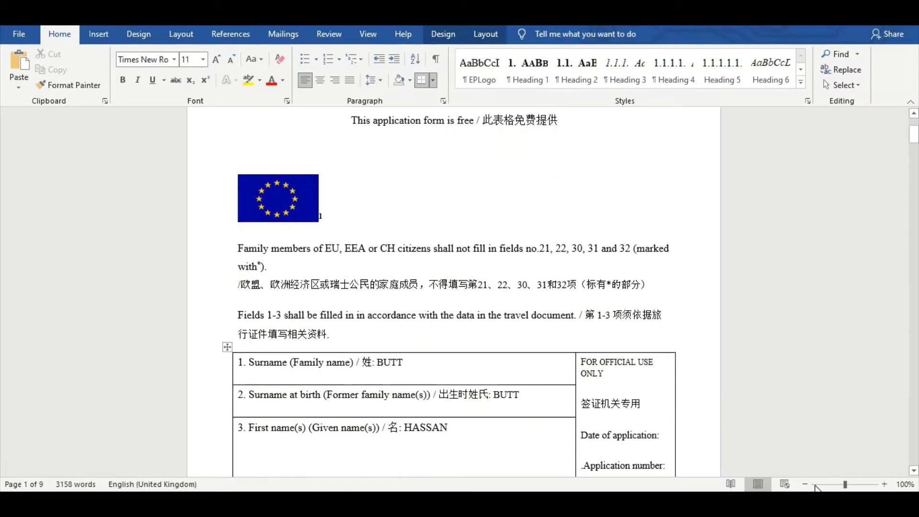
pyautogui.scroll(3, 588, 392)
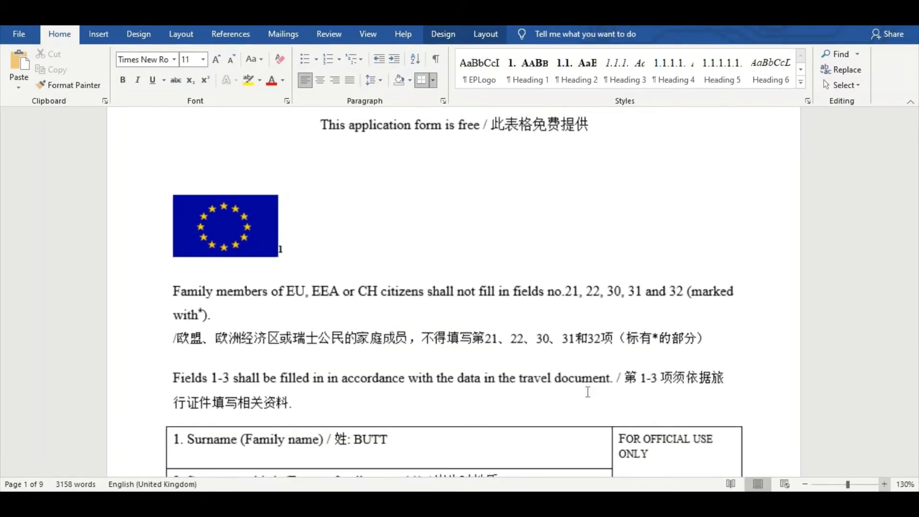
pyautogui.scroll(-3, 588, 392)
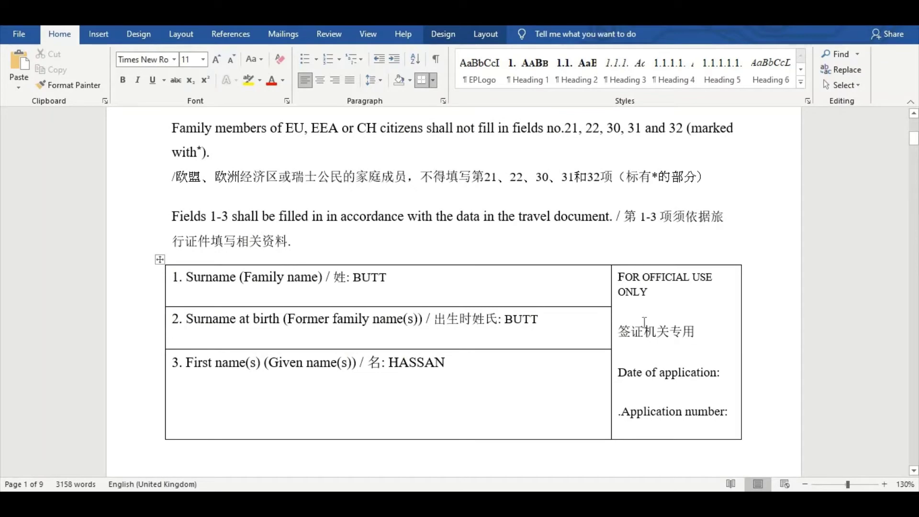
pyautogui.scroll(-3, 676, 330)
pyautogui.scroll(-9, 692, 372)
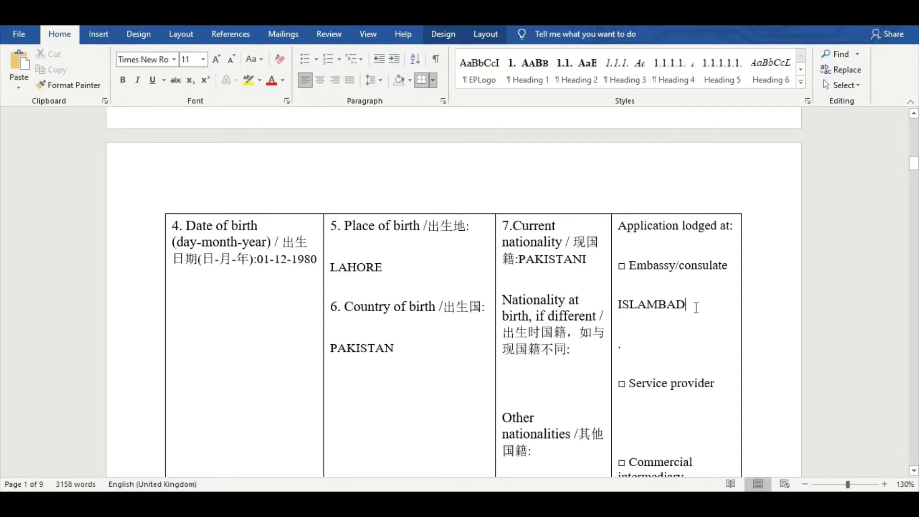
# Delete ISLAMBAD from the Embassy/consulate entry
pyautogui.press('BackSpace')
pyautogui.press('BackSpace')
pyautogui.press('BackSpace')
pyautogui.press('BackSpace')
pyautogui.press('BackSpace')
pyautogui.press('BackSpace')
pyautogui.press('BackSpace')
pyautogui.press('BackSpace')
pyautogui.press('BackSpace')
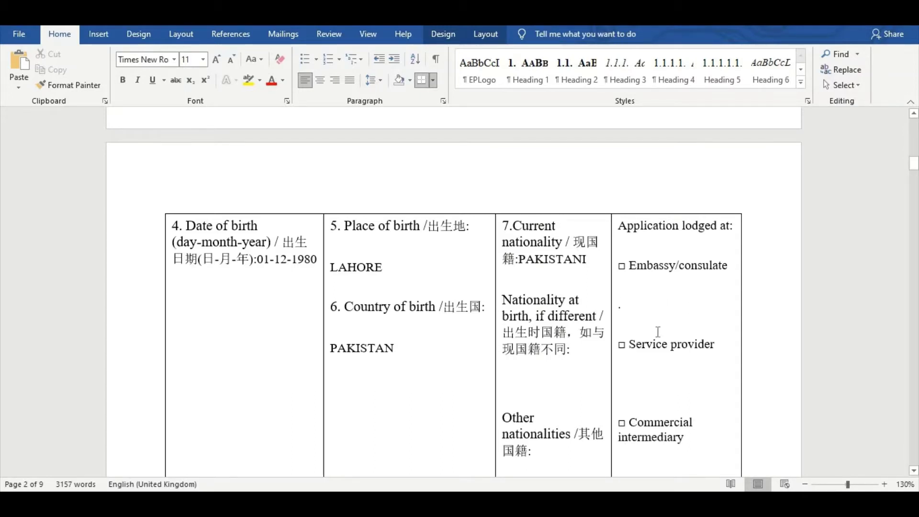
pyautogui.scroll(15, 435, 342)
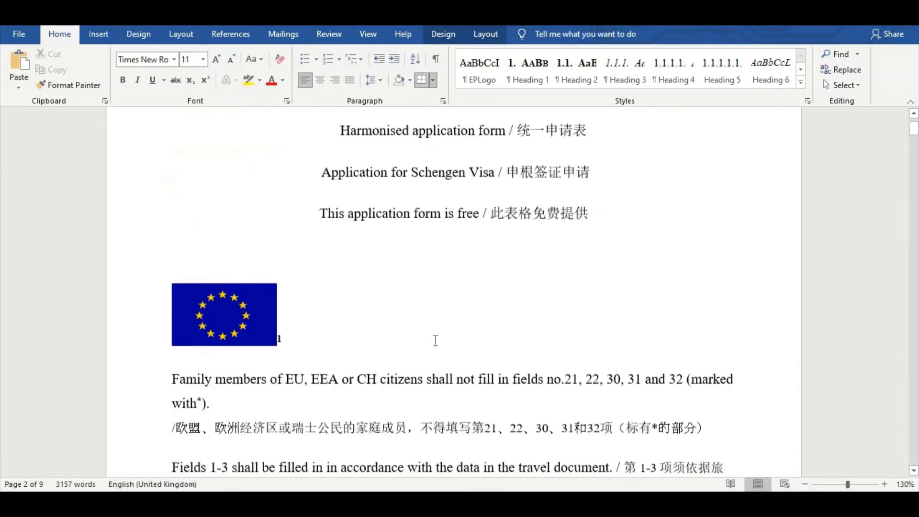
pyautogui.scroll(2, 435, 341)
pyautogui.scroll(-6, 426, 336)
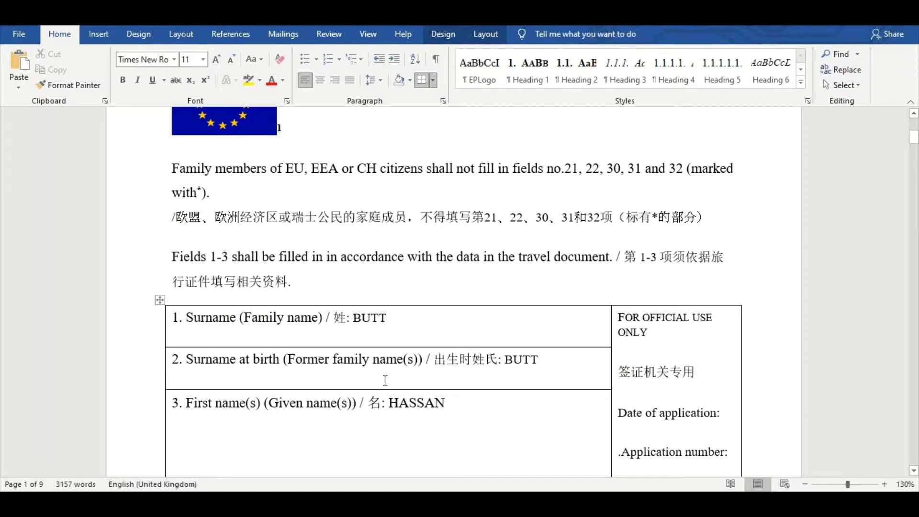
pyautogui.doubleClick(537, 360)
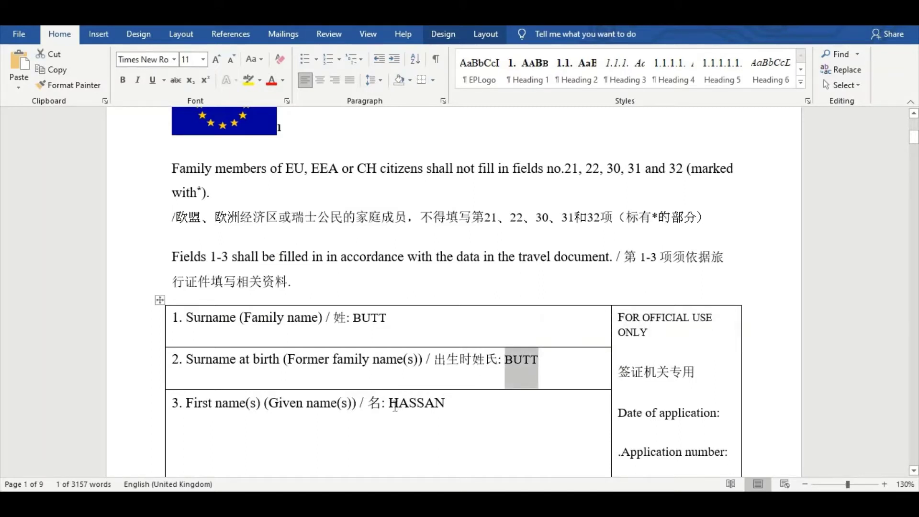
pyautogui.moveTo(385, 400); pyautogui.dragTo(425, 409)
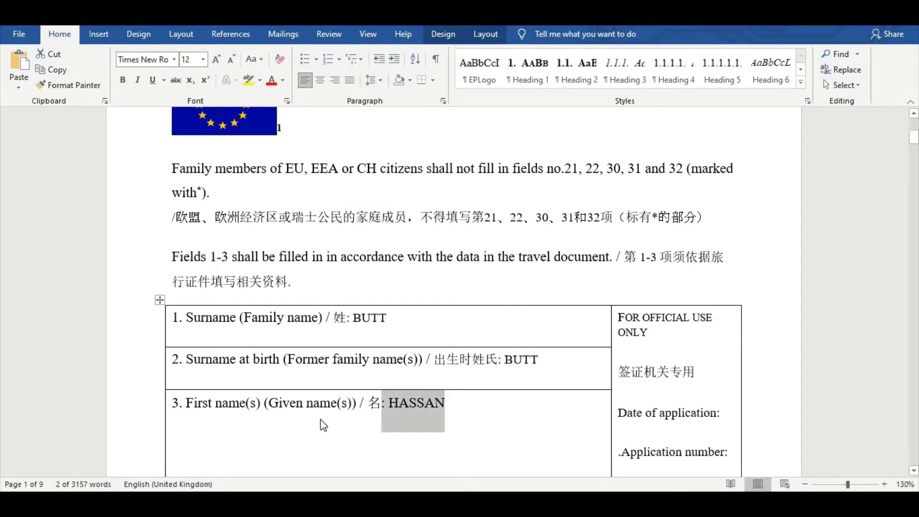
pyautogui.scroll(-3, 451, 422)
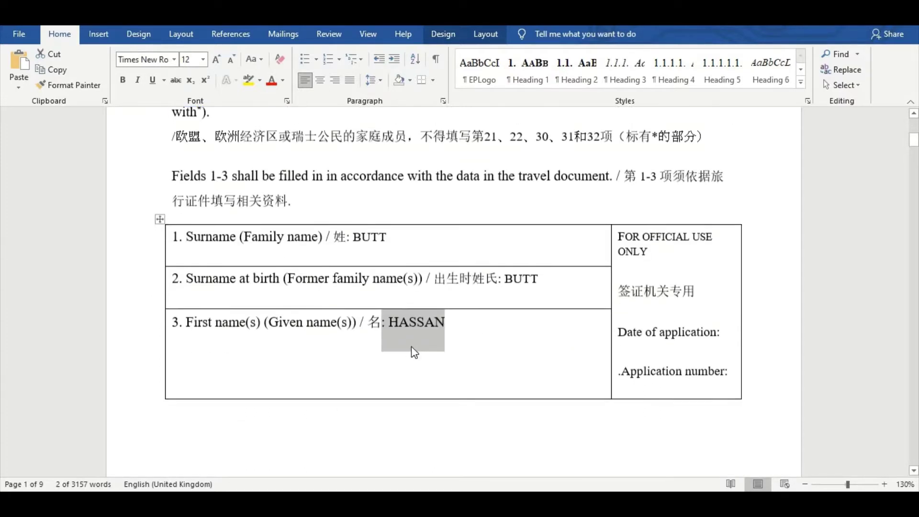
pyautogui.scroll(-15, 337, 353)
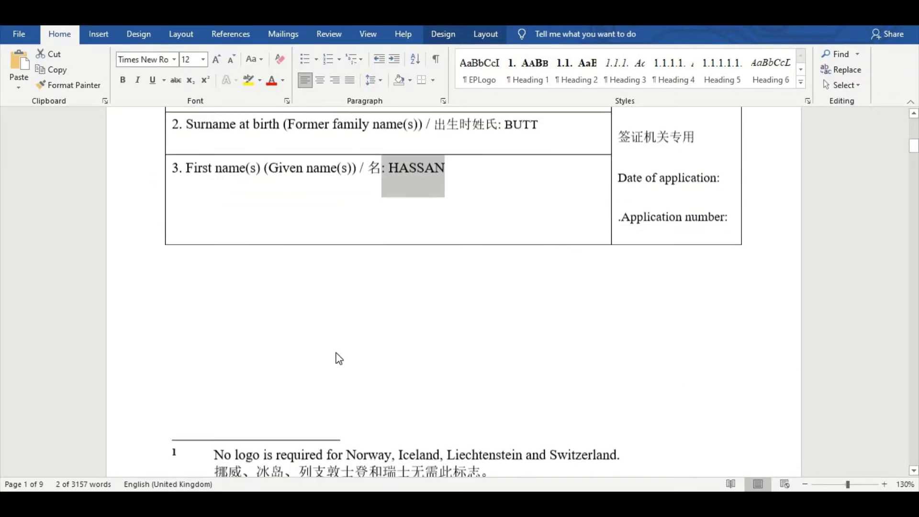
pyautogui.scroll(-1, 337, 353)
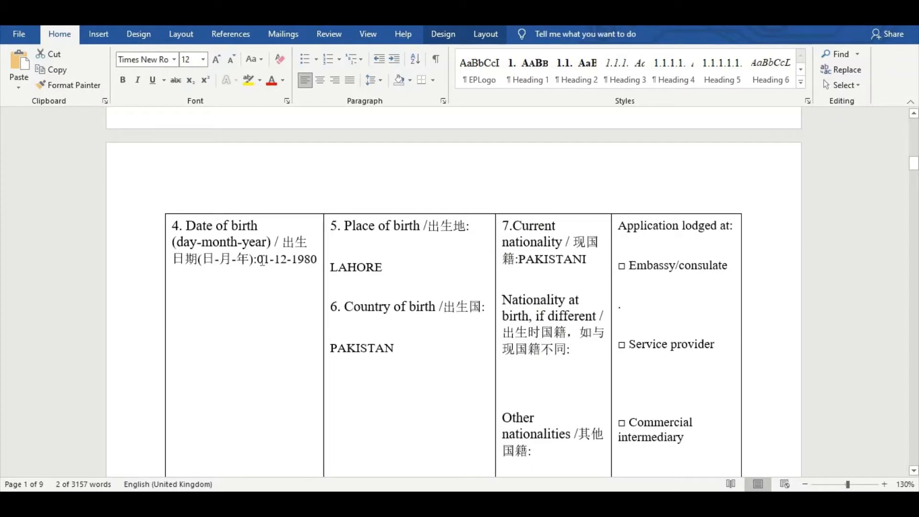
pyautogui.moveTo(258, 261); pyautogui.dragTo(292, 270)
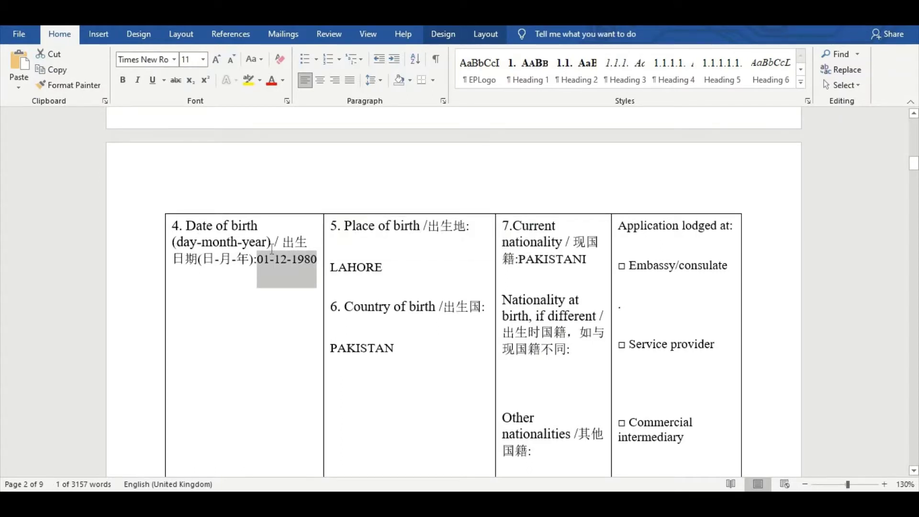
pyautogui.click(433, 259)
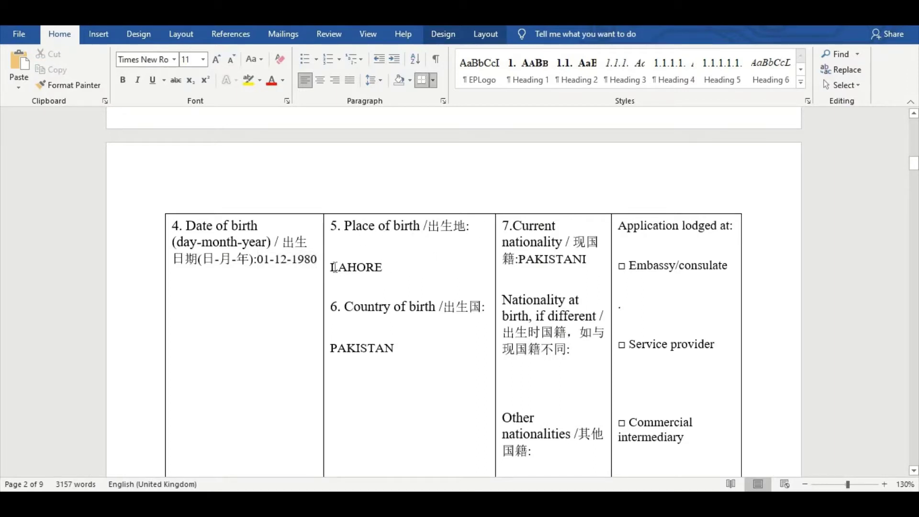
pyautogui.moveTo(331, 267); pyautogui.dragTo(399, 266)
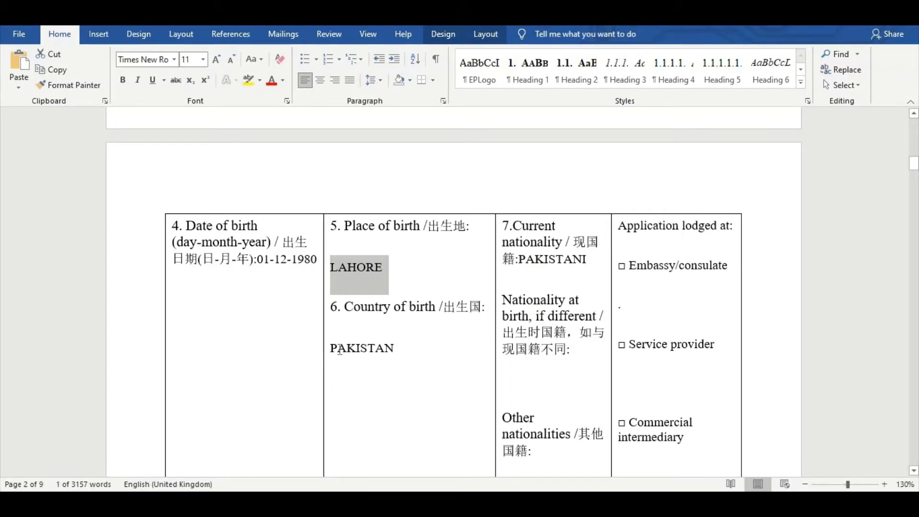
pyautogui.moveTo(330, 349); pyautogui.dragTo(408, 353)
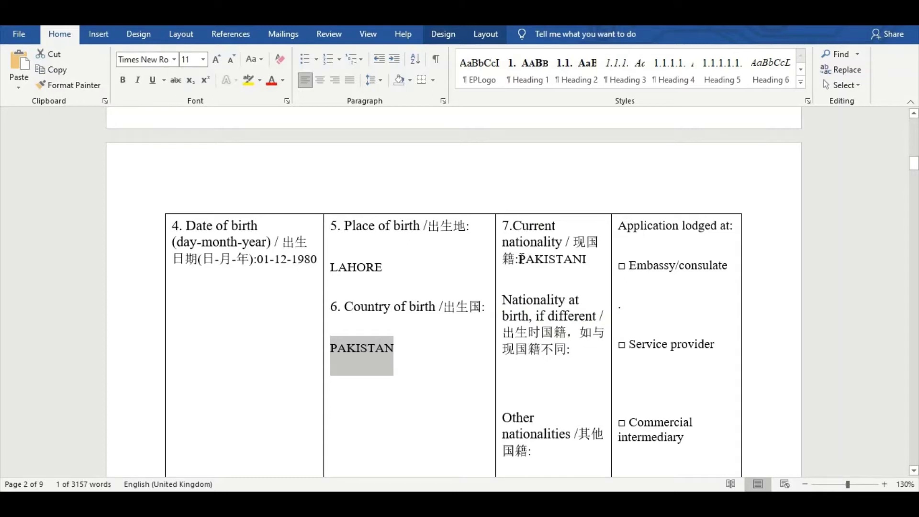
pyautogui.moveTo(519, 259); pyautogui.dragTo(596, 260)
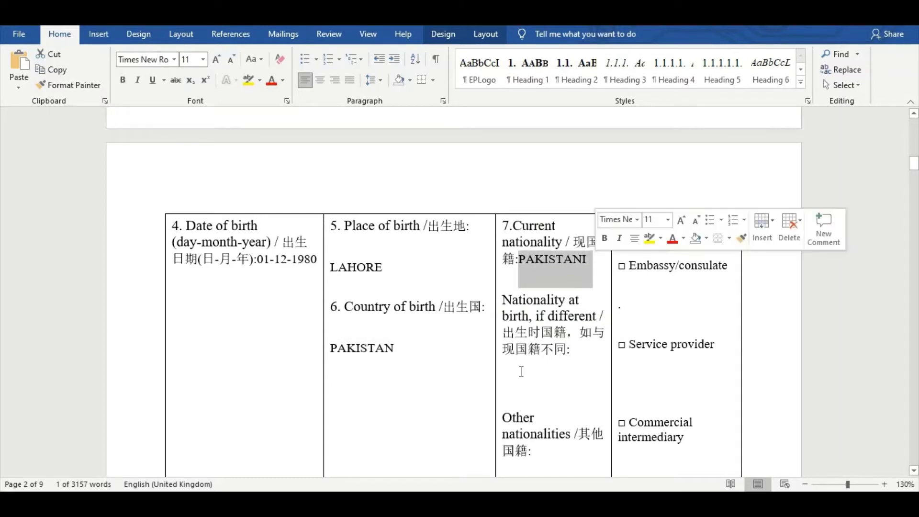
pyautogui.scroll(-1, 522, 371)
pyautogui.scroll(-2, 521, 358)
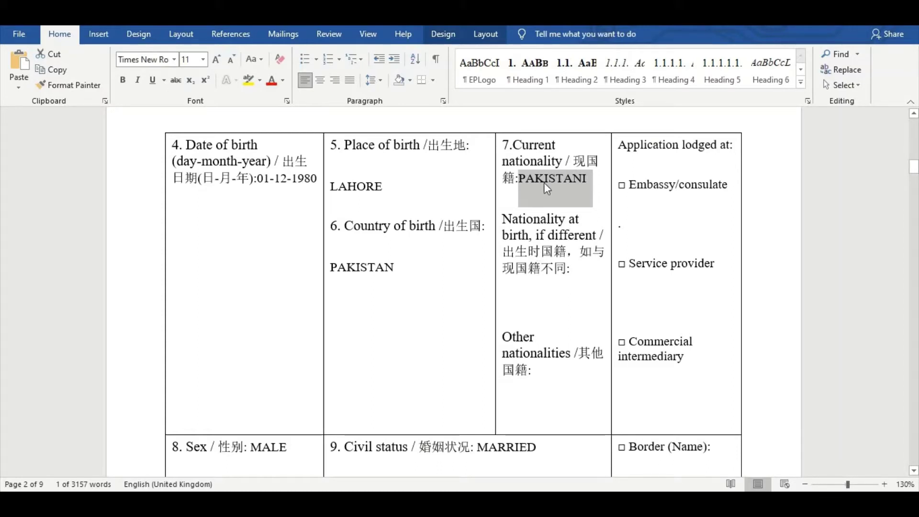
pyautogui.click(574, 270)
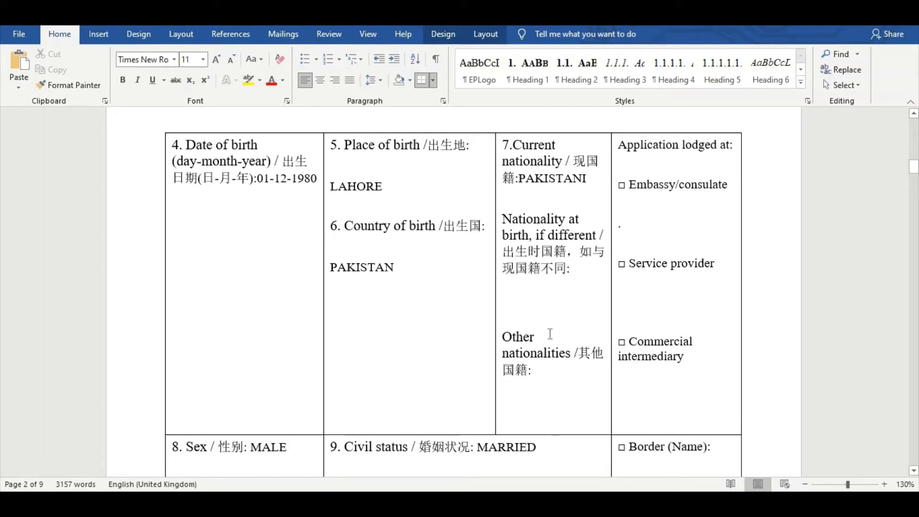
pyautogui.scroll(-5, 558, 358)
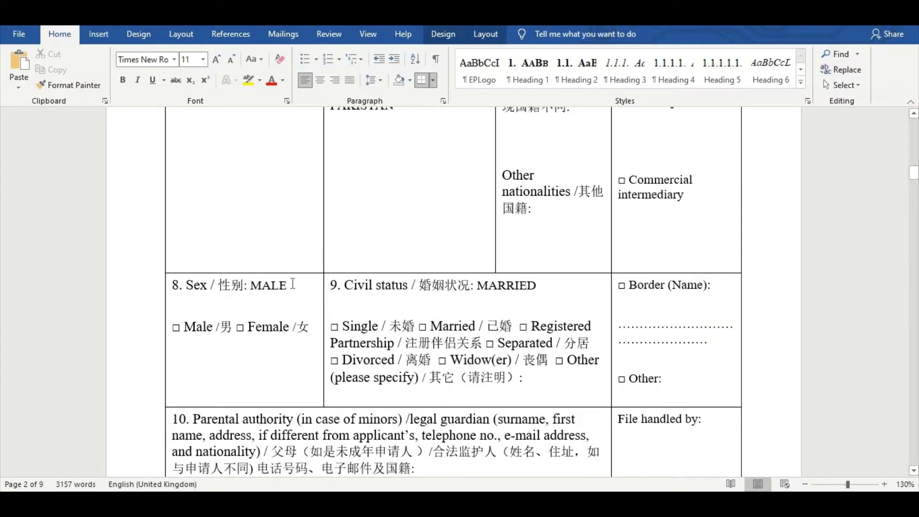
pyautogui.moveTo(290, 283); pyautogui.dragTo(243, 286)
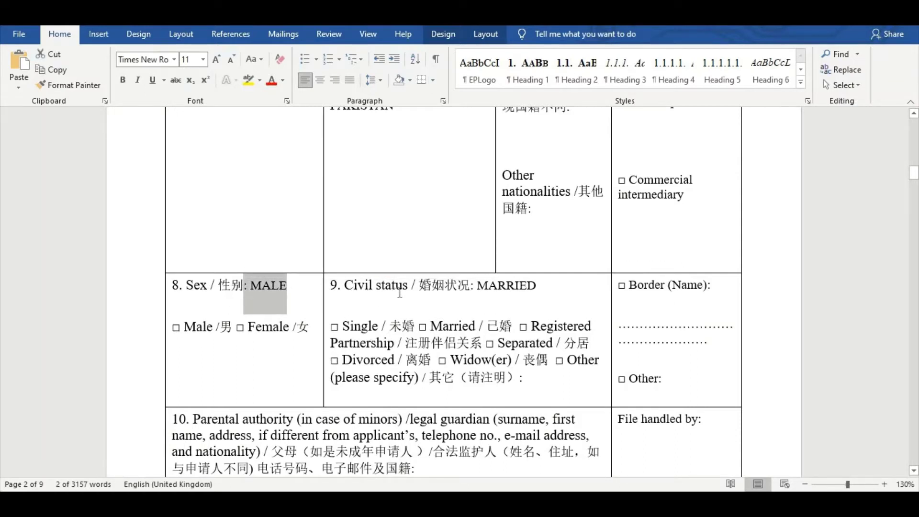
pyautogui.moveTo(537, 286); pyautogui.dragTo(419, 288)
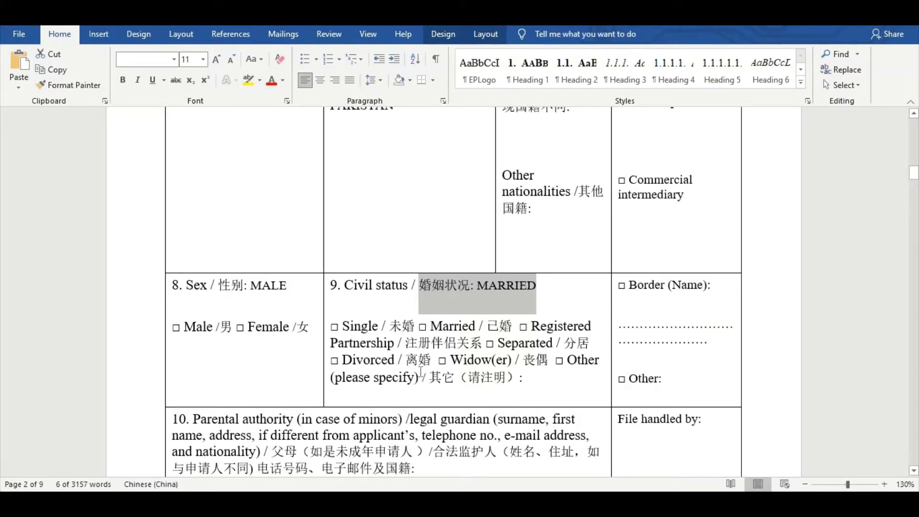
pyautogui.scroll(-4, 415, 329)
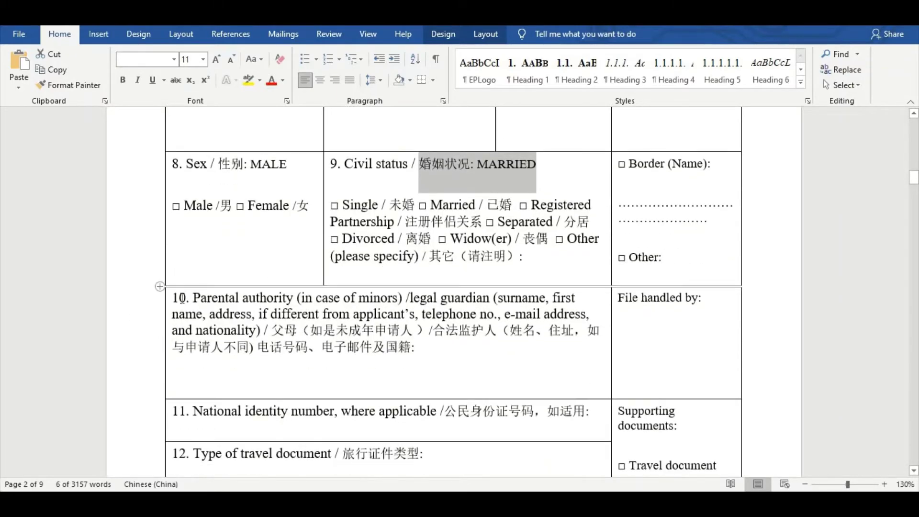
pyautogui.moveTo(193, 296); pyautogui.dragTo(295, 301)
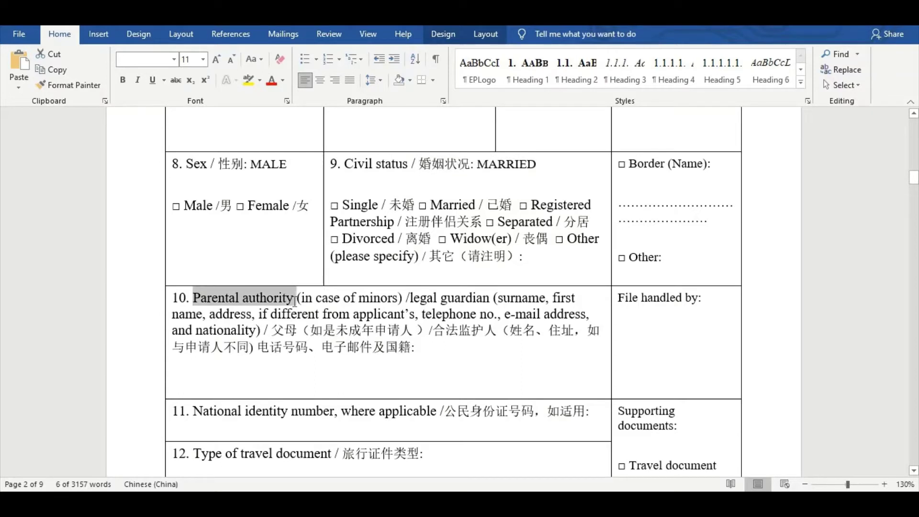
# Add the guardian's name, address, phone number, e-mail and PAKISTANI nationality to field 10
pyautogui.click(438, 355)
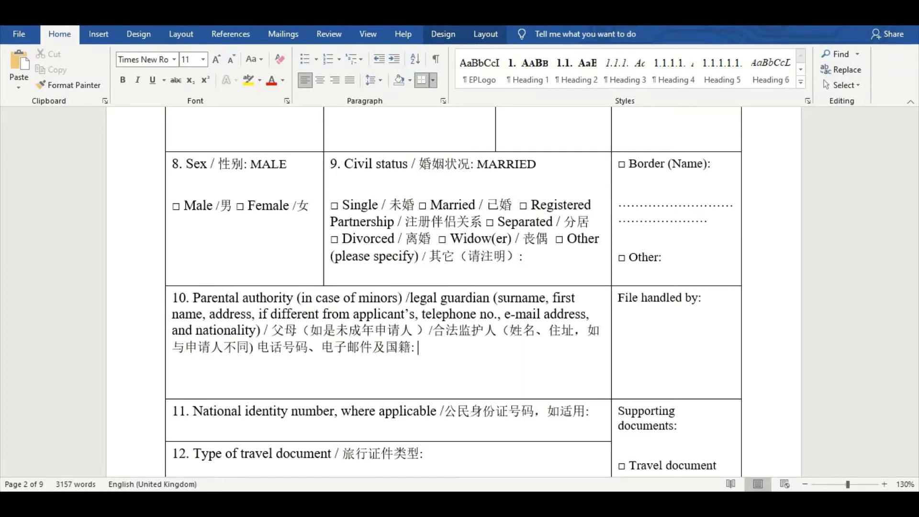
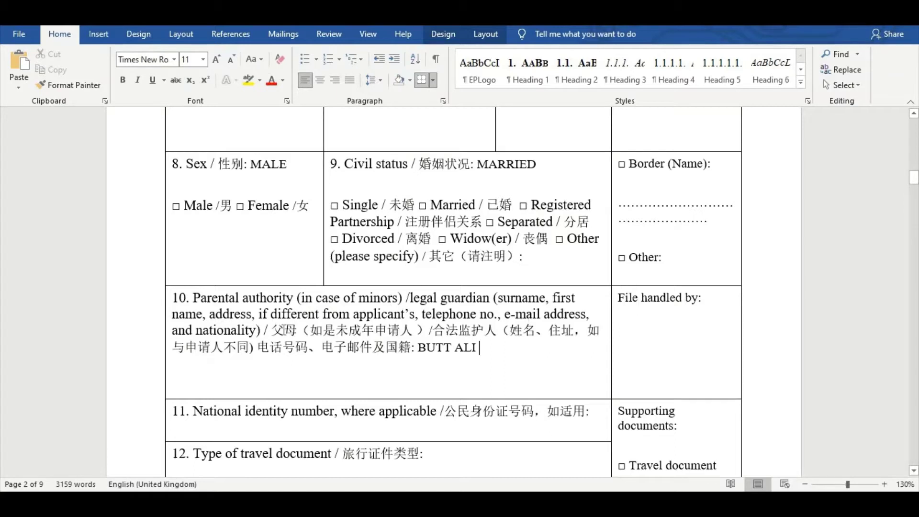
pyautogui.write('D')
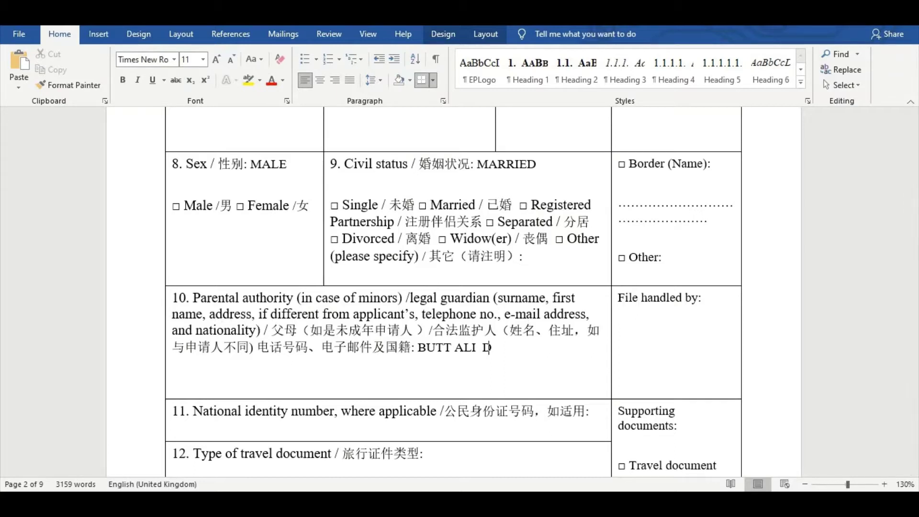
pyautogui.write('HA LAHORE')
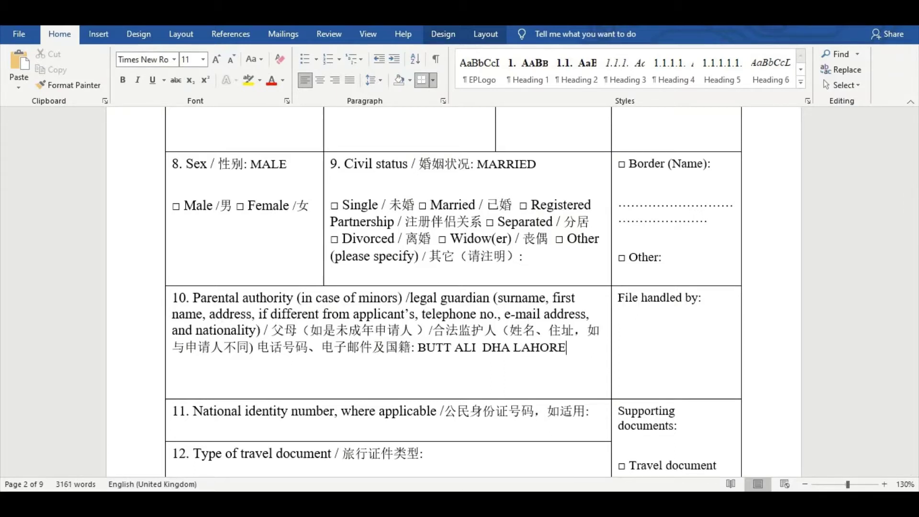
pyautogui.write(' PAKISTAN')
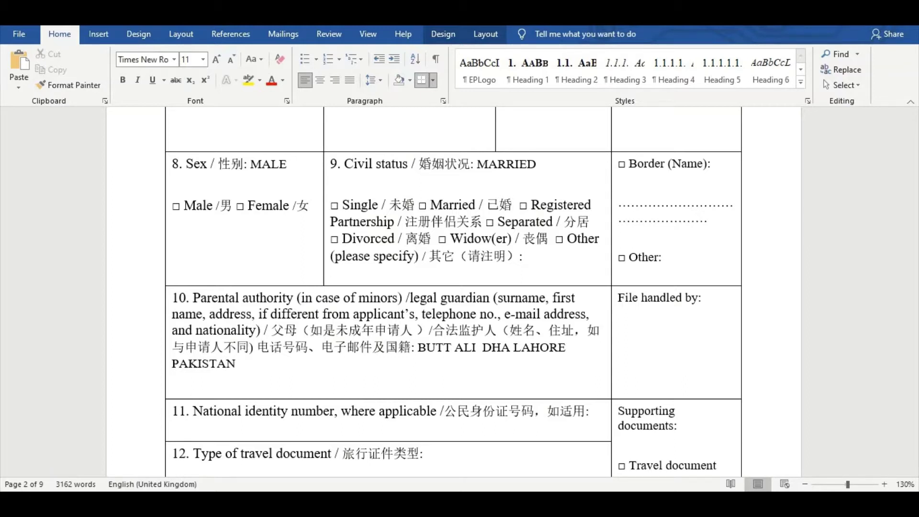
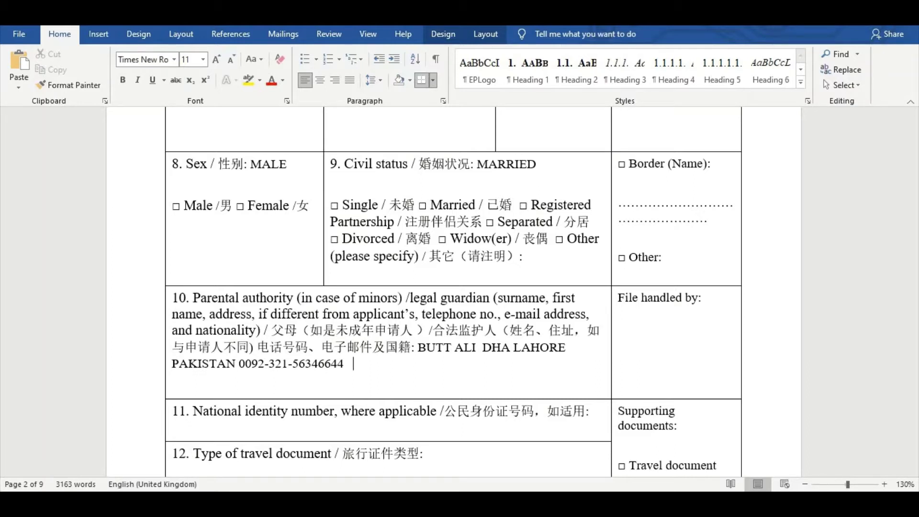
pyautogui.hotkey('ctrl', 'v')
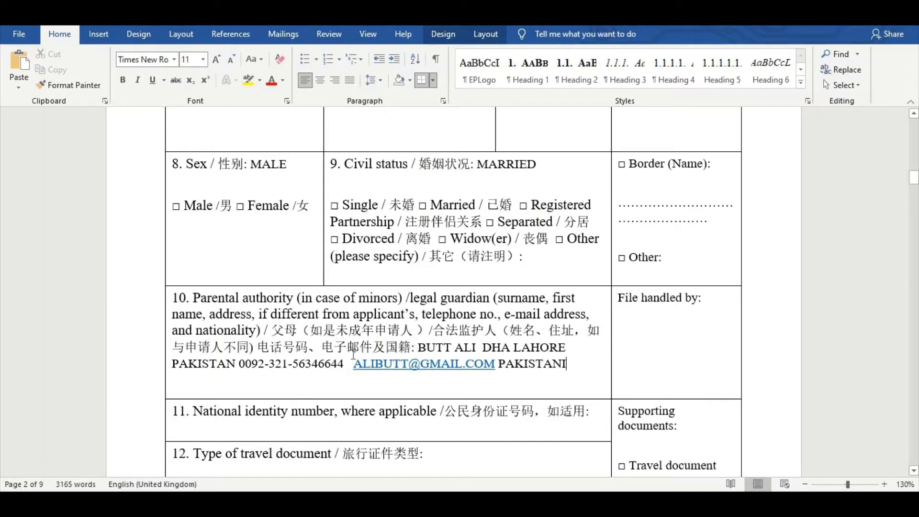
# Enter the applicant's national identity number on a new line in field 11
pyautogui.moveTo(175, 298); pyautogui.dragTo(550, 380)
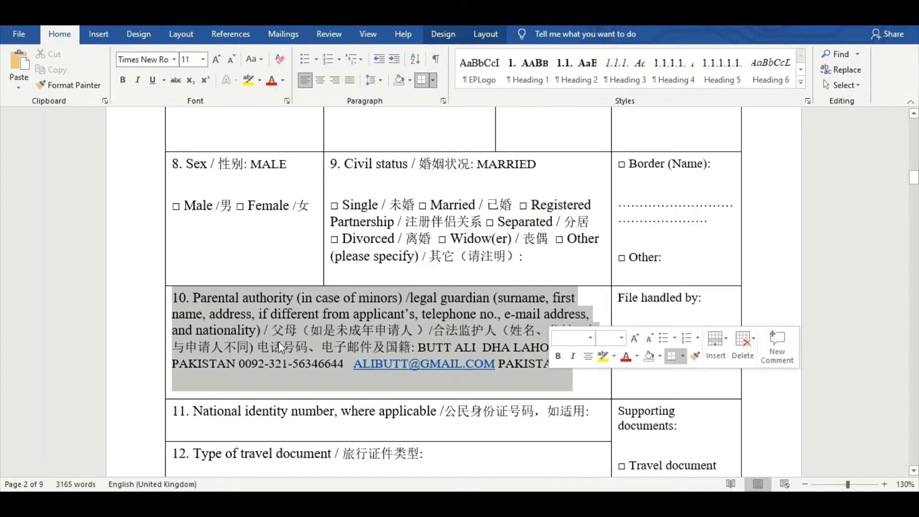
pyautogui.scroll(-3, 312, 354)
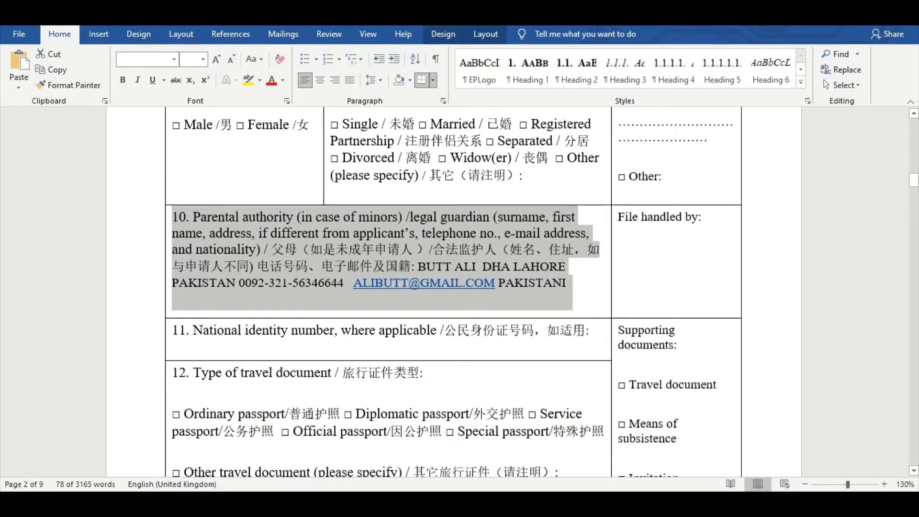
pyautogui.click(620, 338)
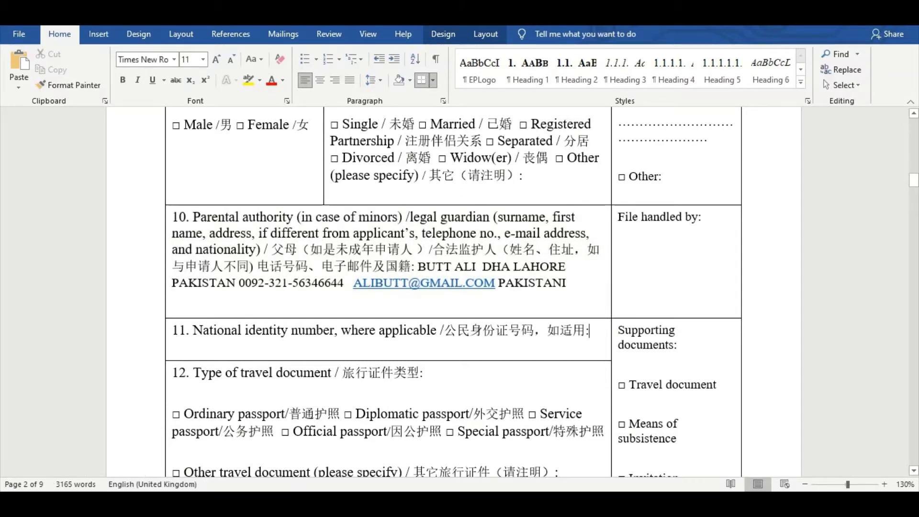
pyautogui.press('Return')
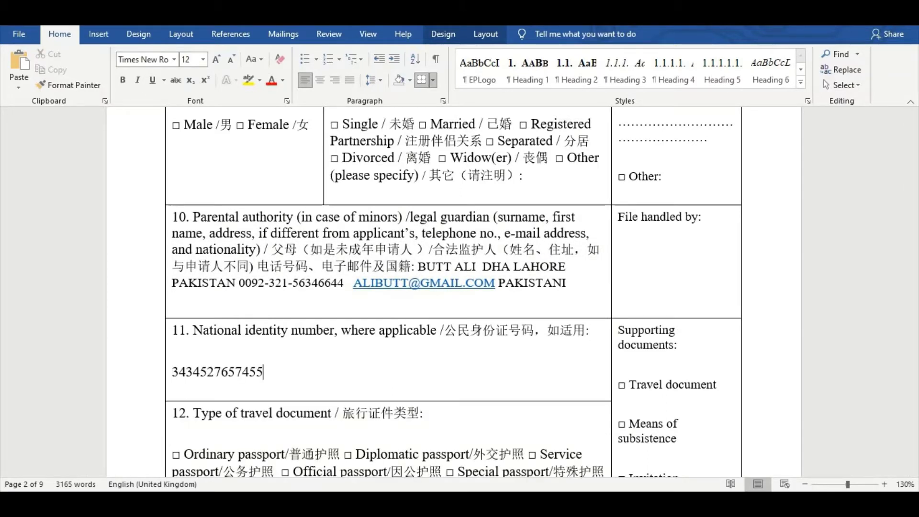
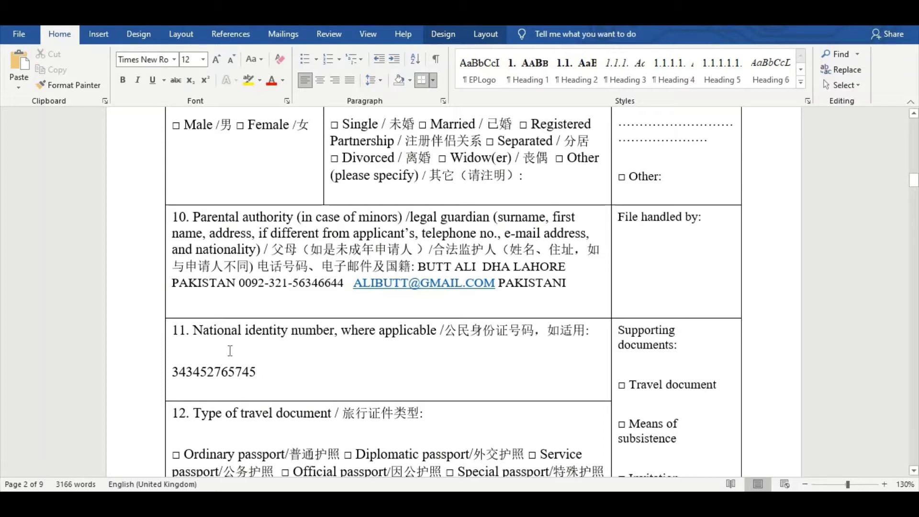
# Enter ORDINARY PASSPORT as the travel document type in field 12
pyautogui.scroll(-2, 209, 351)
pyautogui.scroll(-1, 208, 351)
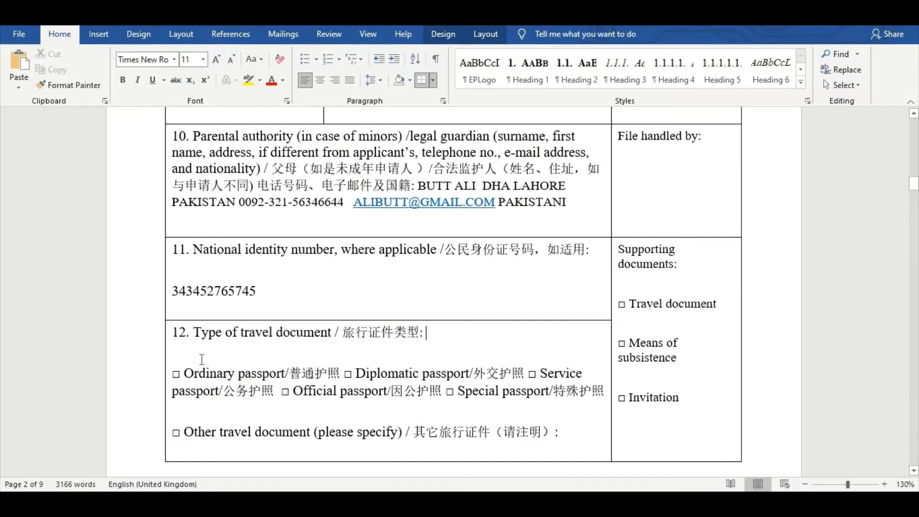
pyautogui.write('OR')
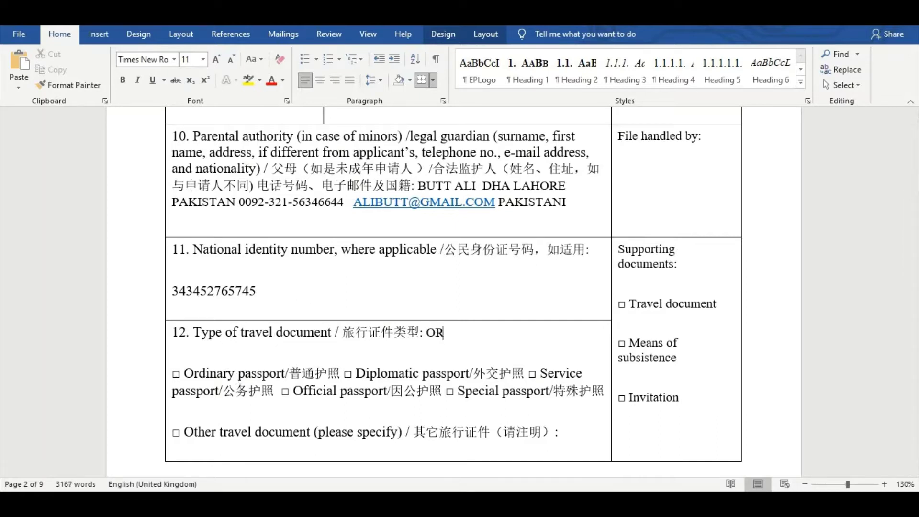
pyautogui.write('DINARY PA')
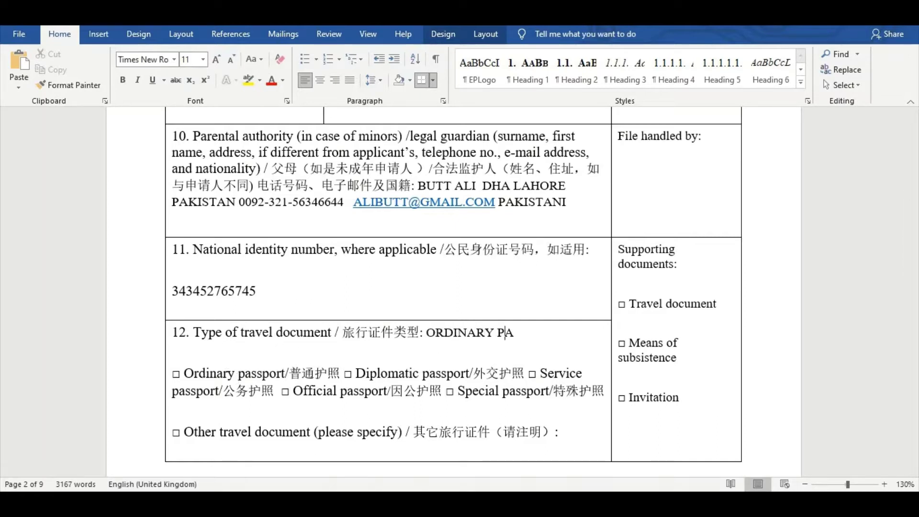
pyautogui.write('SSPORT')
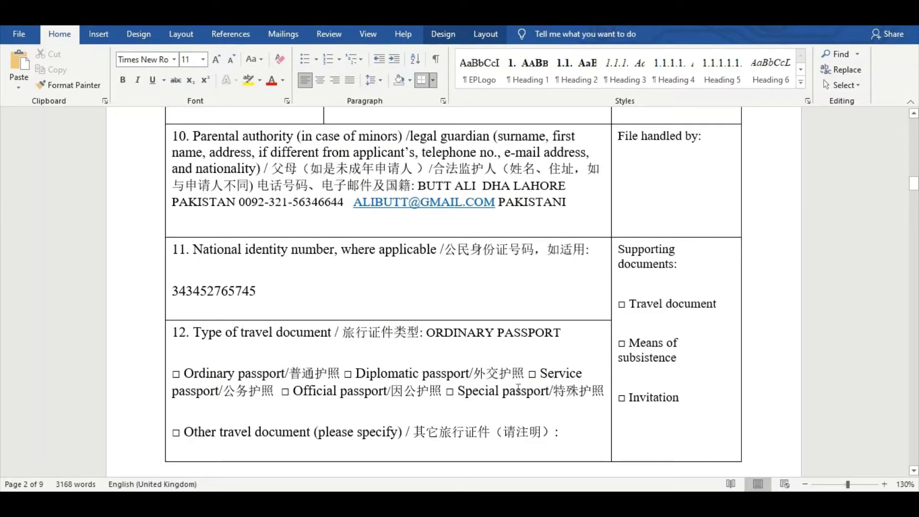
pyautogui.click(186, 373)
pyautogui.moveTo(238, 377); pyautogui.dragTo(285, 375)
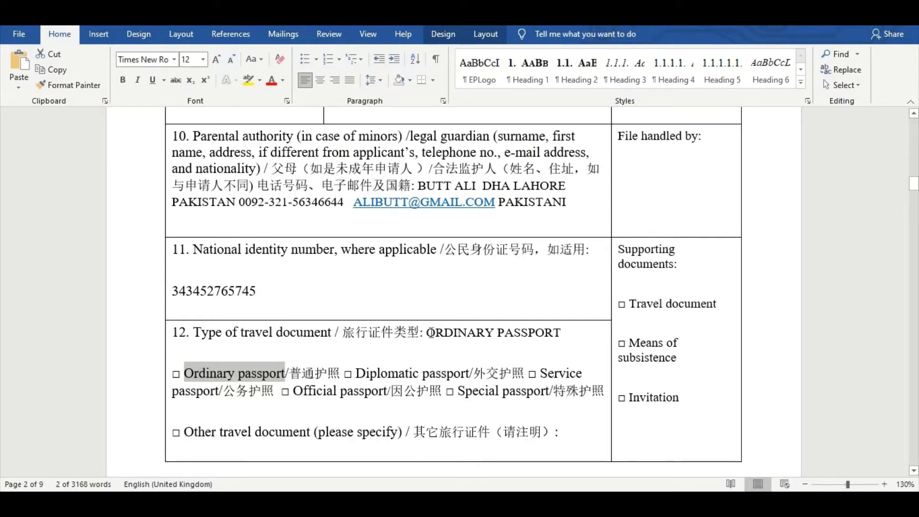
pyautogui.moveTo(421, 332); pyautogui.dragTo(569, 334)
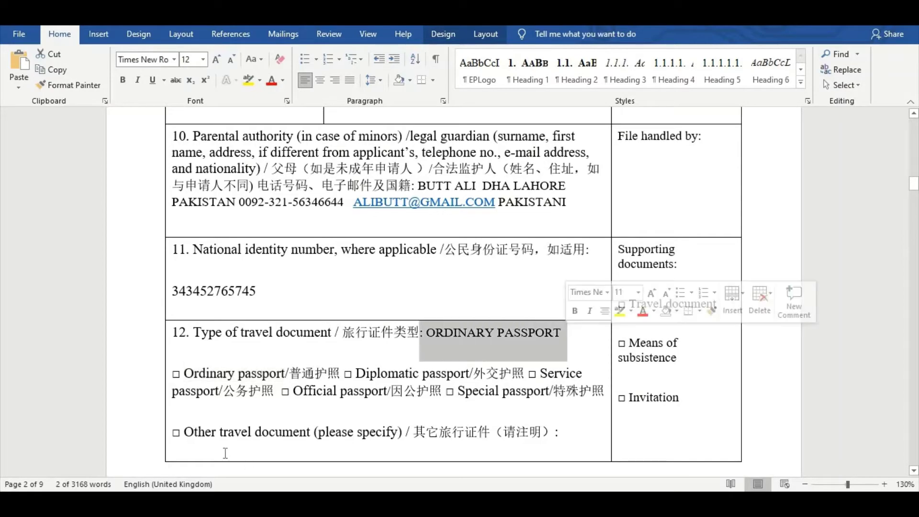
pyautogui.scroll(-3, 229, 437)
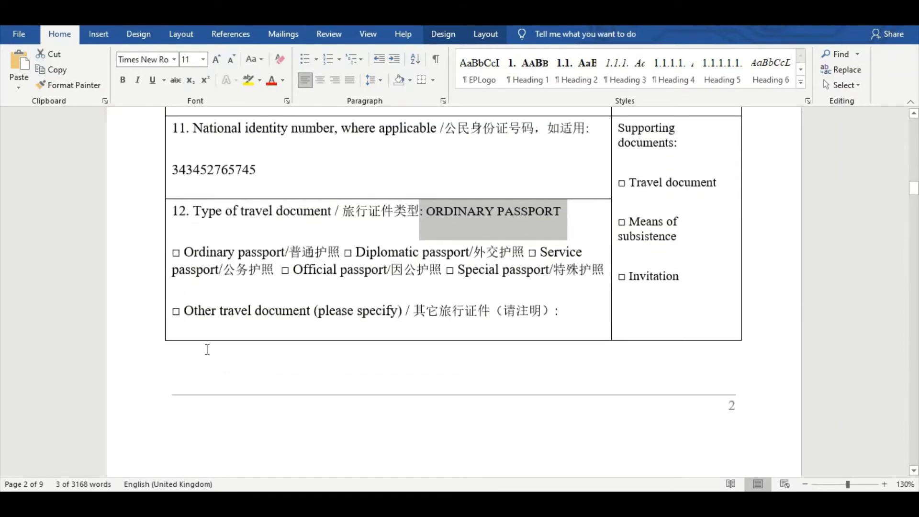
# Enter the travel document number in field 13
pyautogui.scroll(-6, 207, 348)
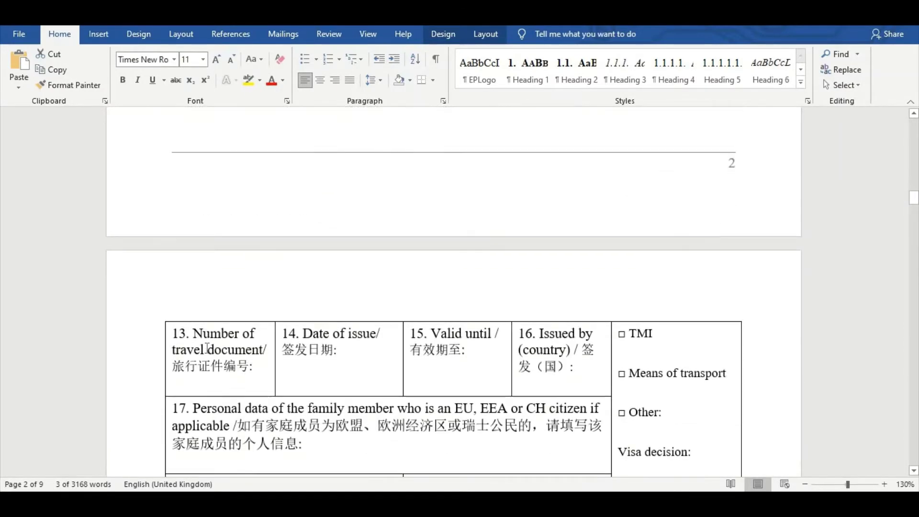
pyautogui.click(254, 367)
pyautogui.write('4')
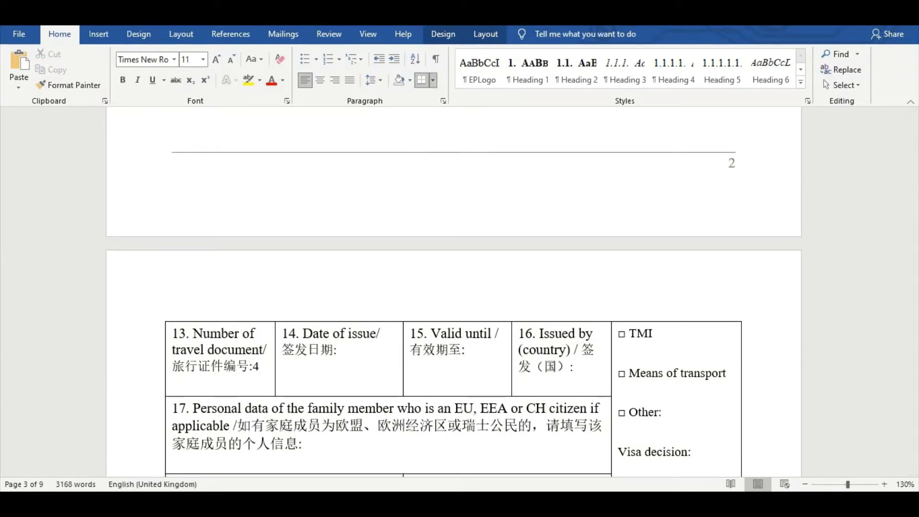
pyautogui.doubleClick(257, 367)
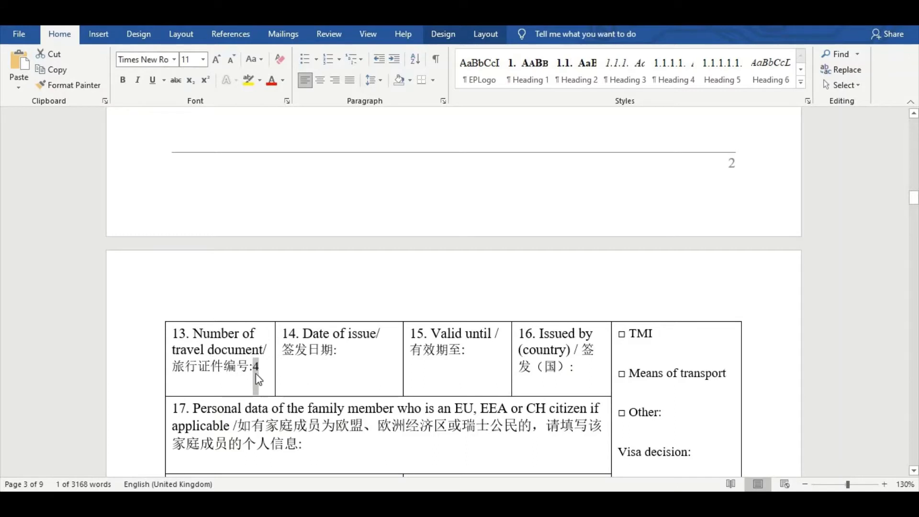
# Enter issue date 01-01-2020 in field 14 and expiry date 01-01-2025 in field 15
pyautogui.click(347, 356)
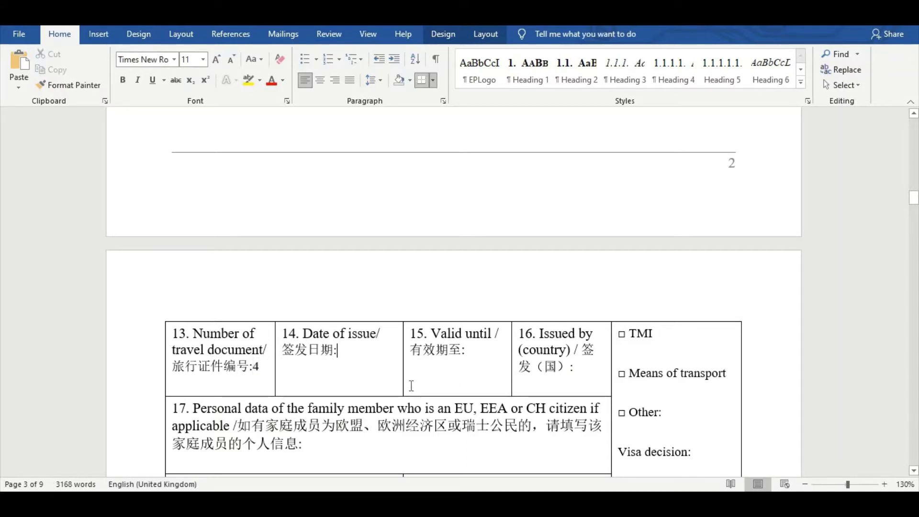
pyautogui.press('Return')
pyautogui.press('Return')
pyautogui.write('0')
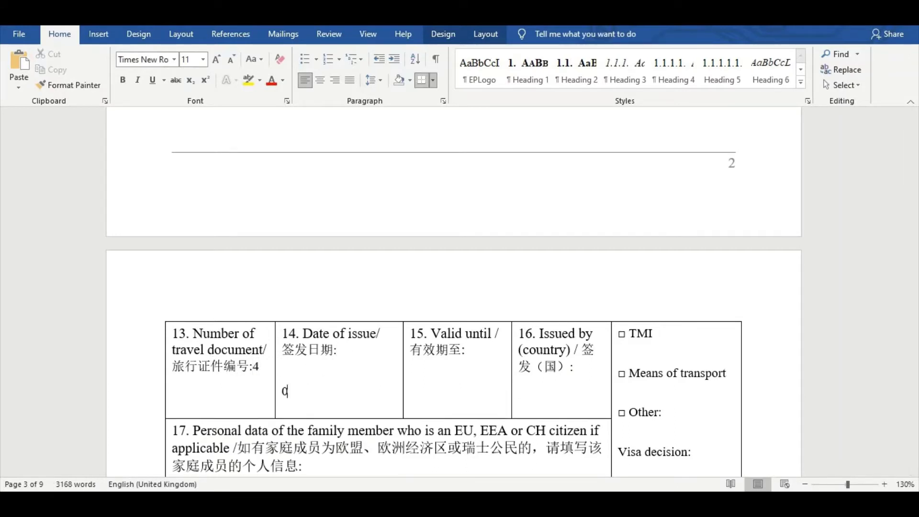
pyautogui.write('1-01-2020')
pyautogui.click(469, 352)
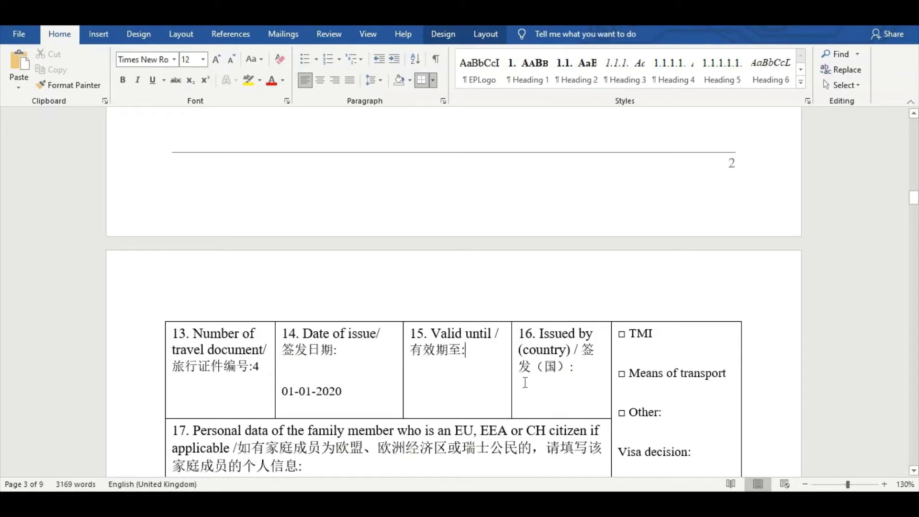
pyautogui.press('Return')
pyautogui.press('Return')
pyautogui.write('01-')
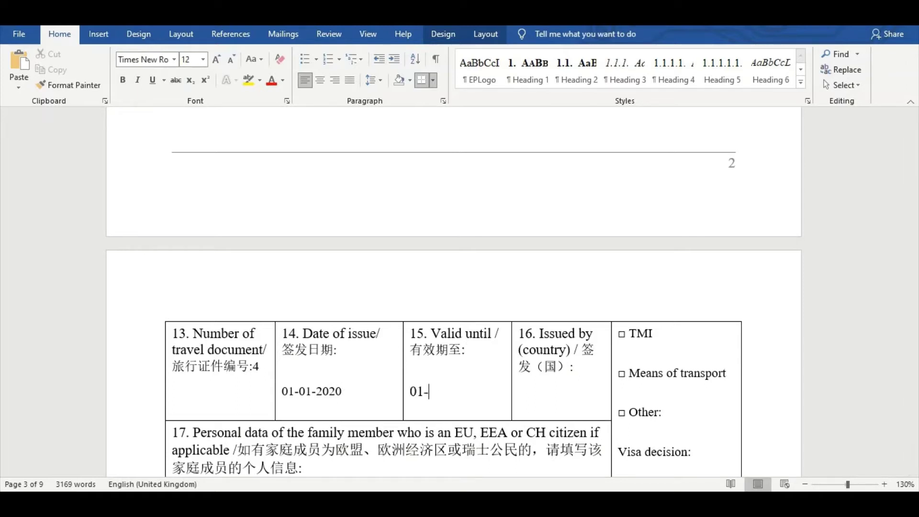
pyautogui.write('01-2025')
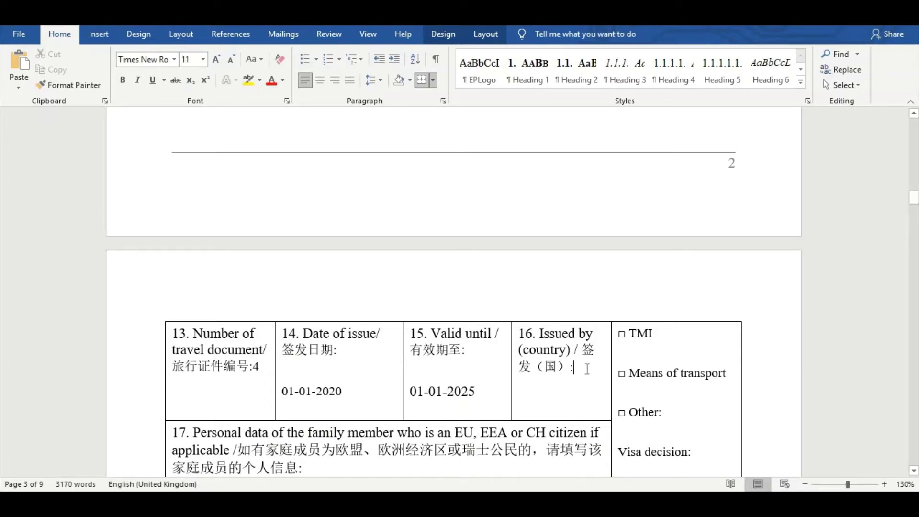
# Enter PAKISTAN as the issuing country in field 16
pyautogui.press('Return')
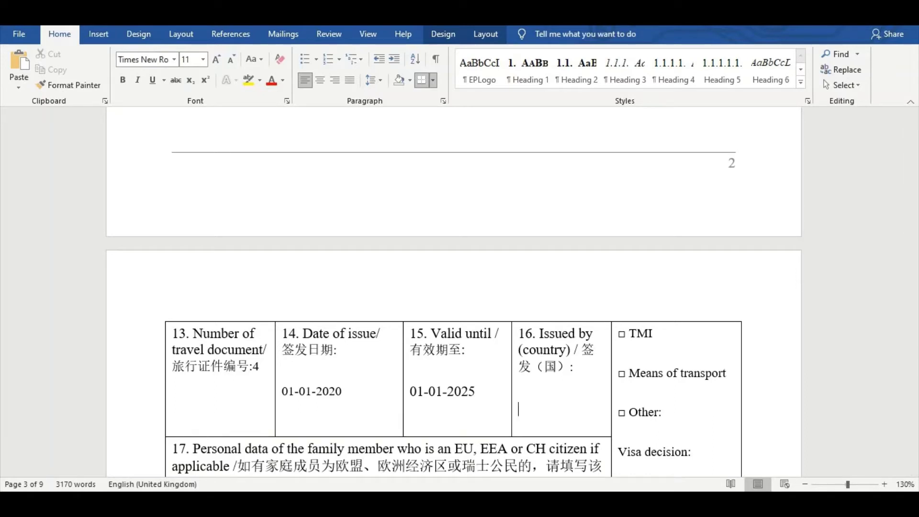
pyautogui.write('PAKISTAN')
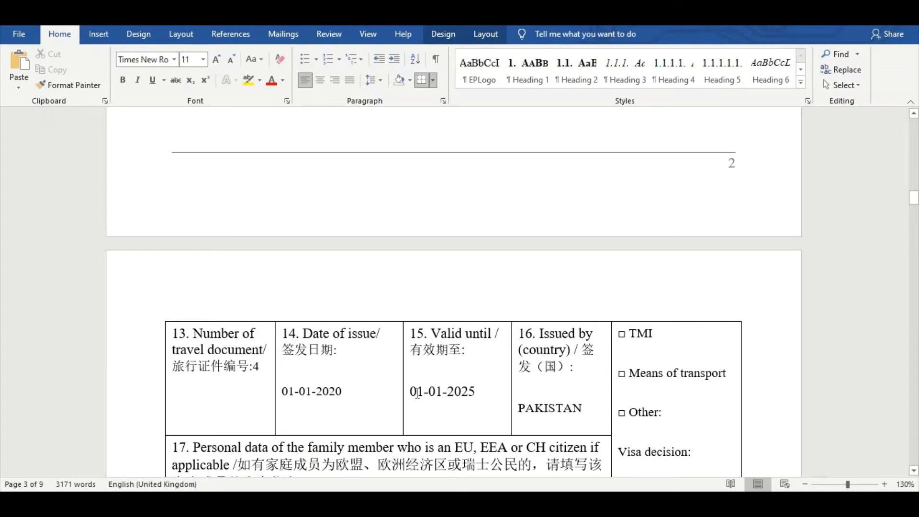
pyautogui.scroll(3, 417, 393)
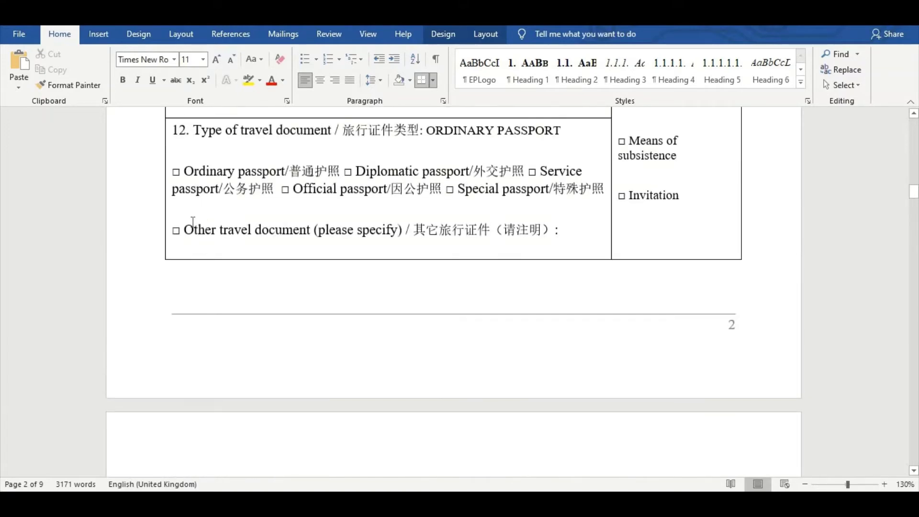
pyautogui.scroll(-3, 193, 223)
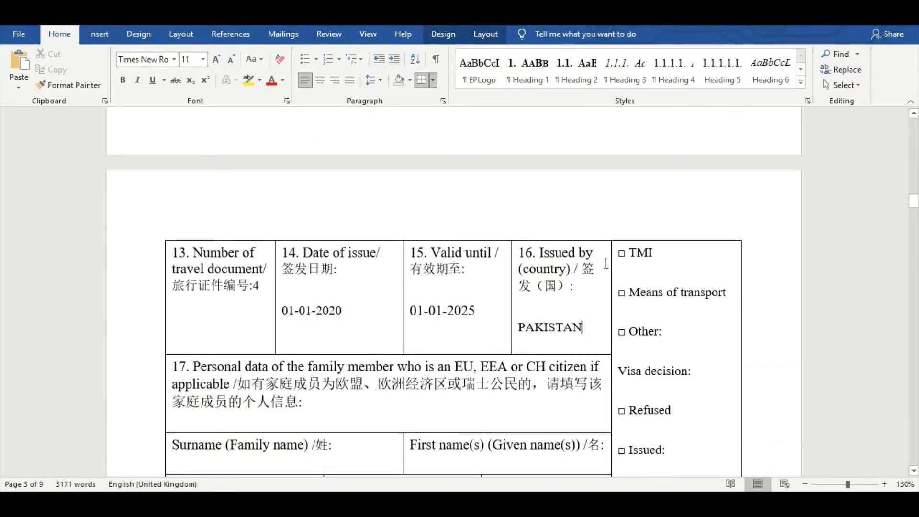
pyautogui.scroll(-3, 201, 349)
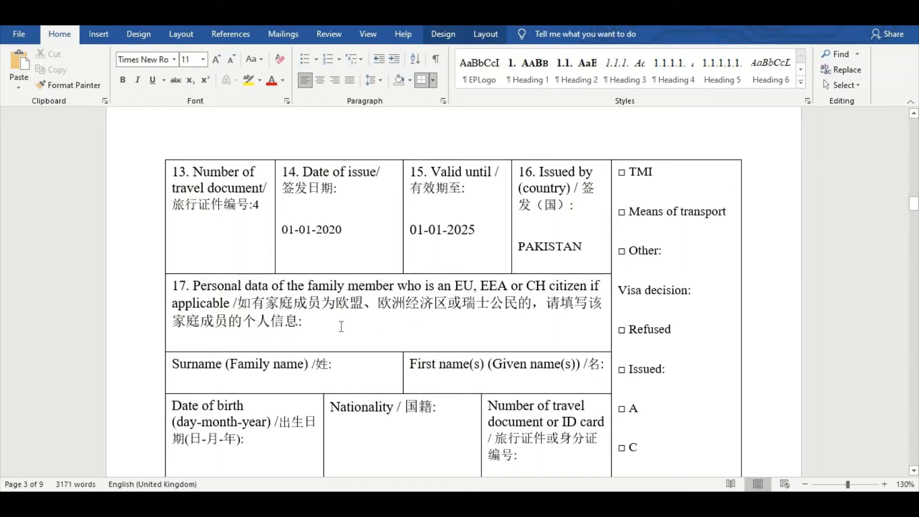
# Enter the family member's surname and first name on new lines in field 17's cells
pyautogui.click(319, 325)
pyautogui.scroll(-1, 261, 351)
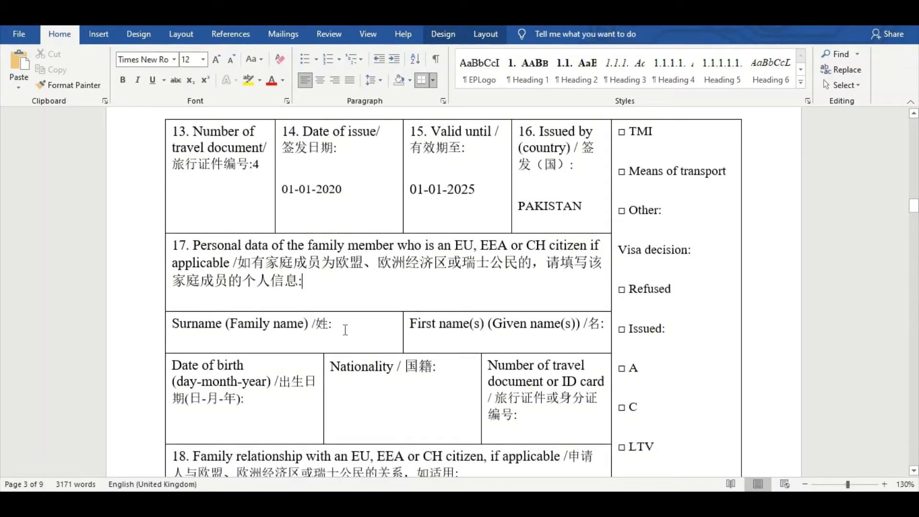
pyautogui.click(345, 330)
pyautogui.press('Return')
pyautogui.press('Return')
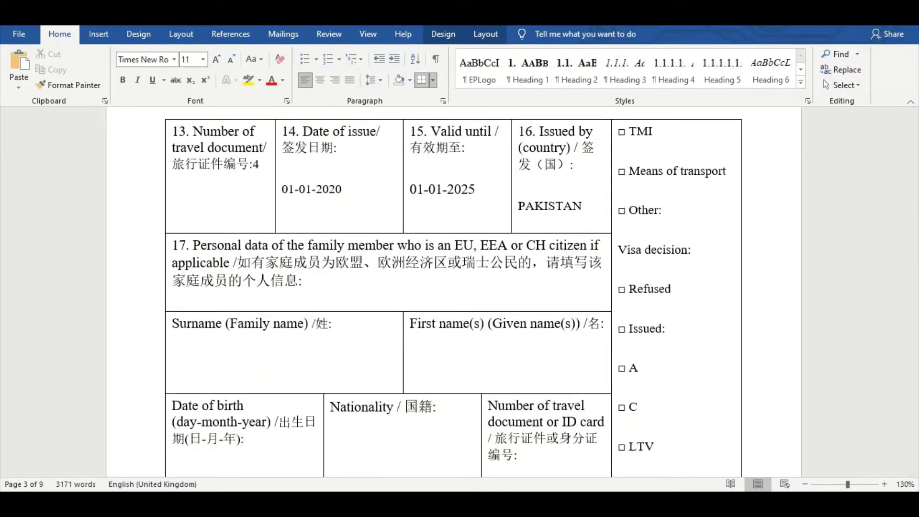
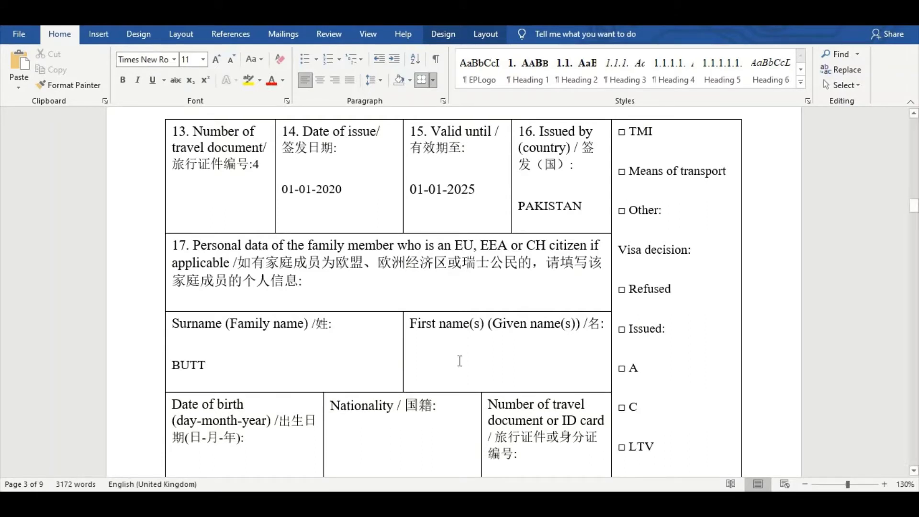
pyautogui.click(607, 336)
pyautogui.press('Return')
pyautogui.press('Return')
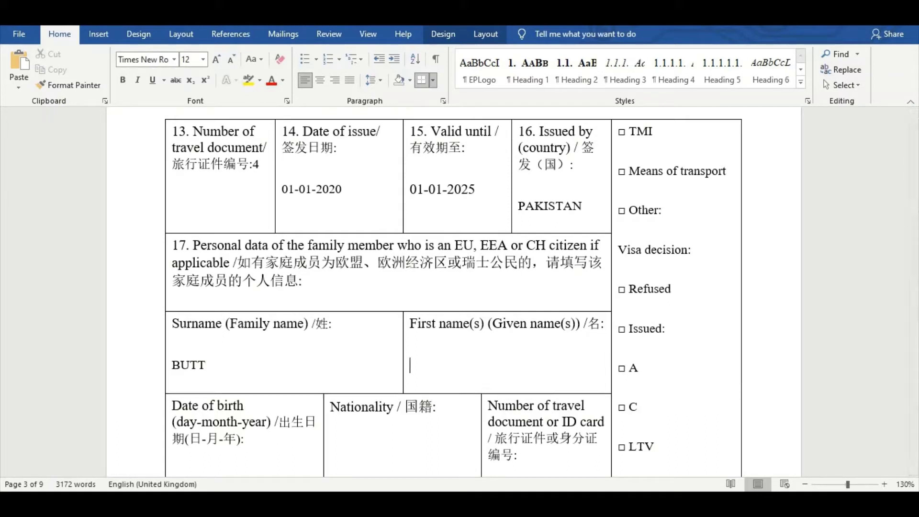
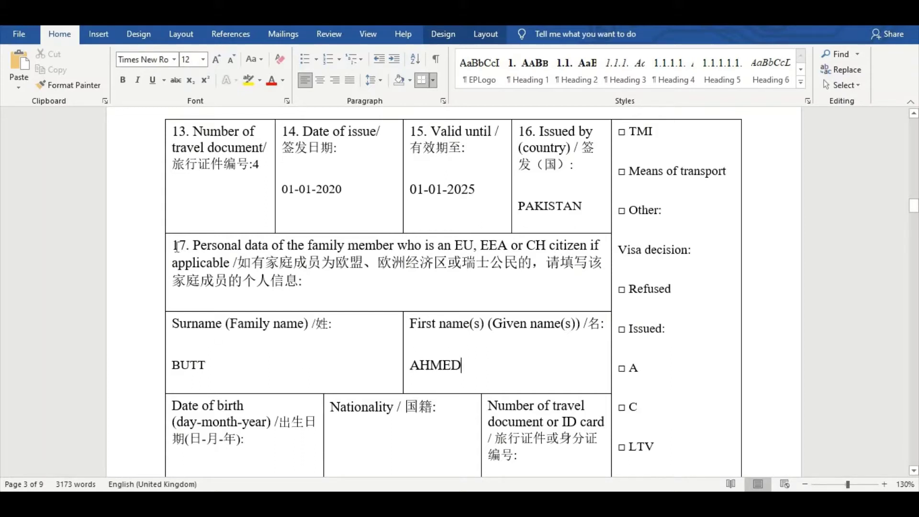
pyautogui.moveTo(175, 245); pyautogui.dragTo(510, 375)
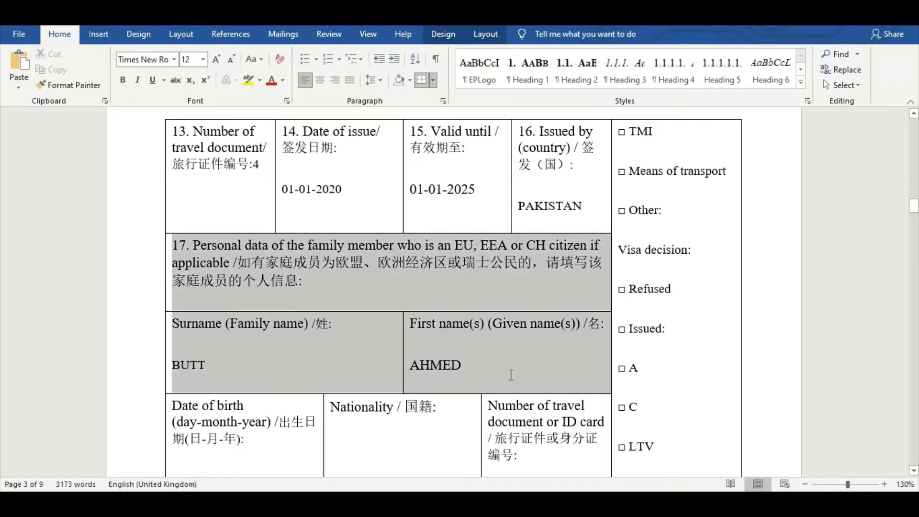
pyautogui.scroll(-3, 324, 331)
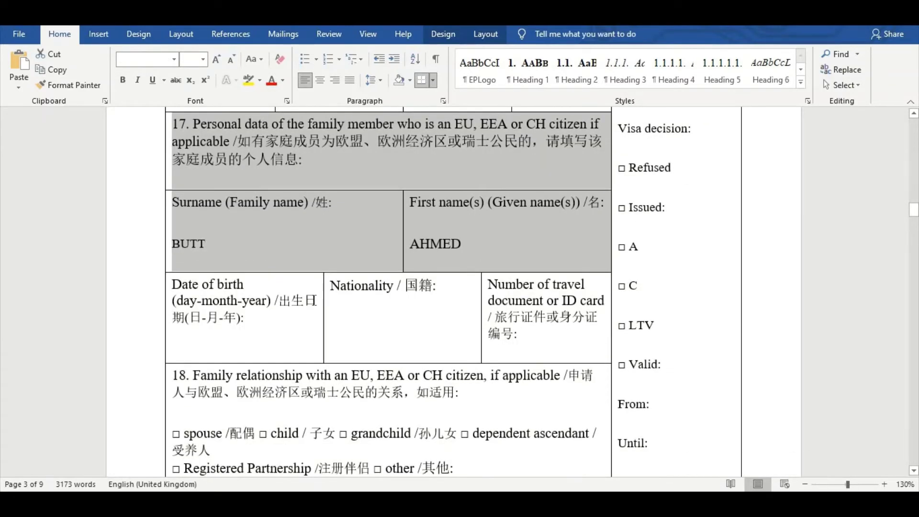
pyautogui.click(261, 318)
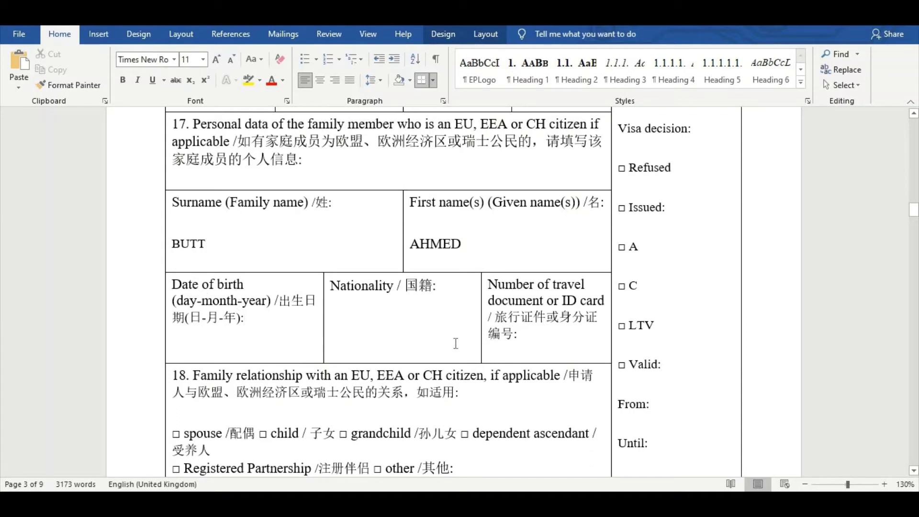
pyautogui.write('01-')
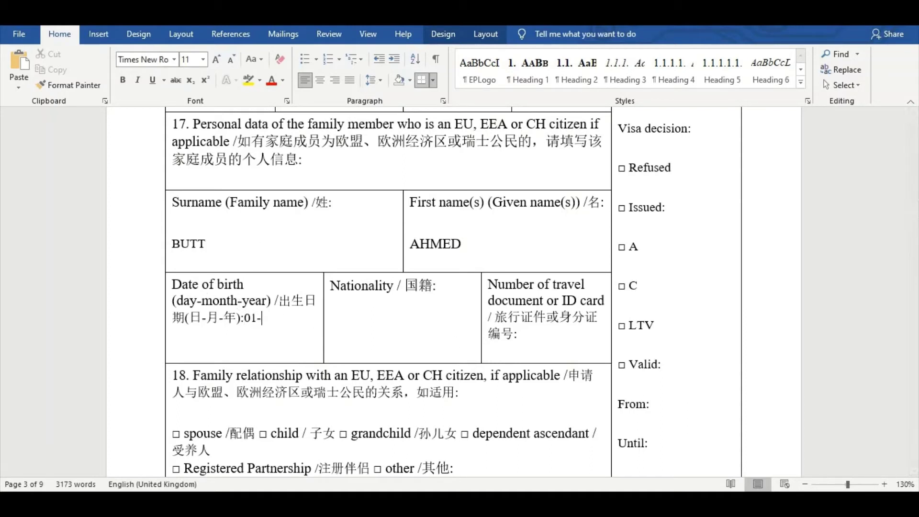
pyautogui.write('10-')
pyautogui.write('20')
pyautogui.write('980')
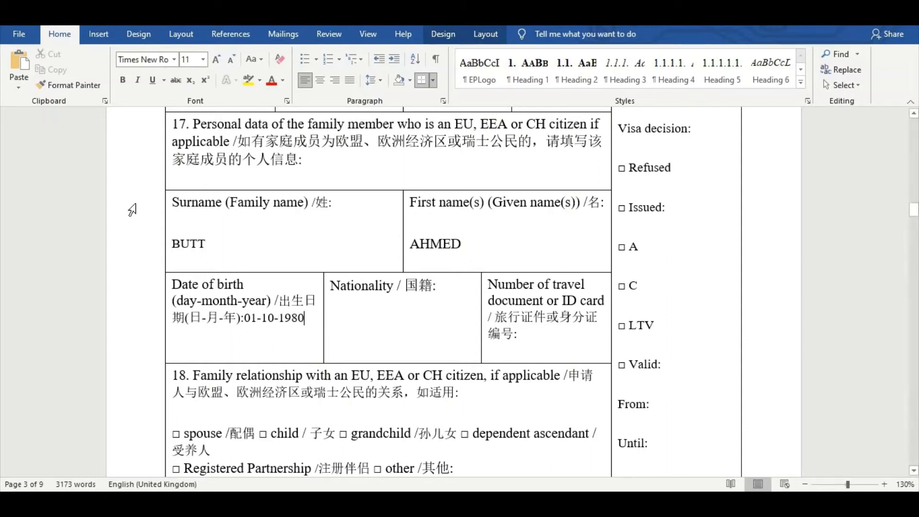
pyautogui.click(174, 127)
pyautogui.moveTo(280, 249); pyautogui.dragTo(517, 343)
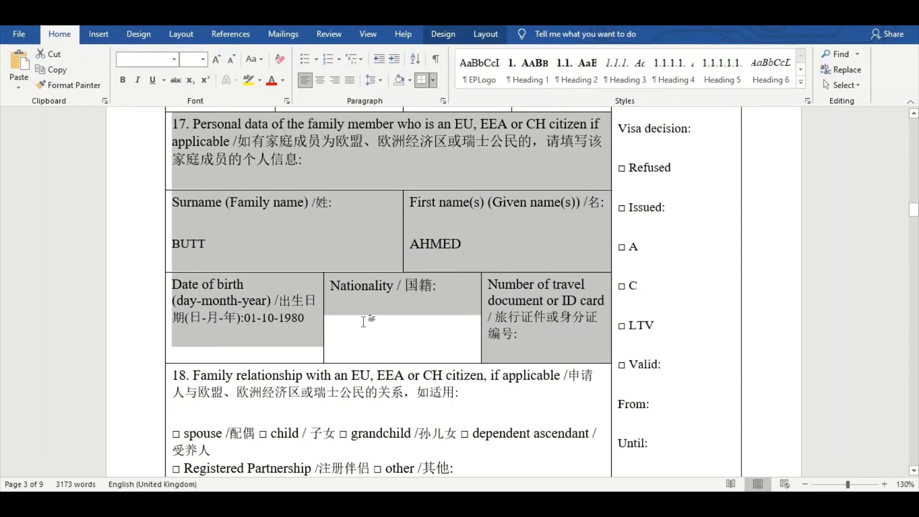
# Enter GREECE as nationality and the travel document number, fixing typos
pyautogui.click(362, 286)
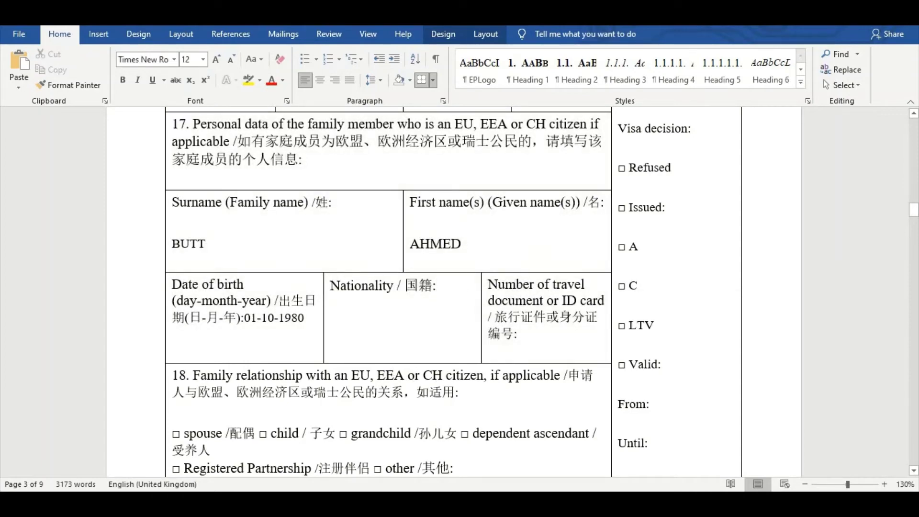
pyautogui.write('GREECE')
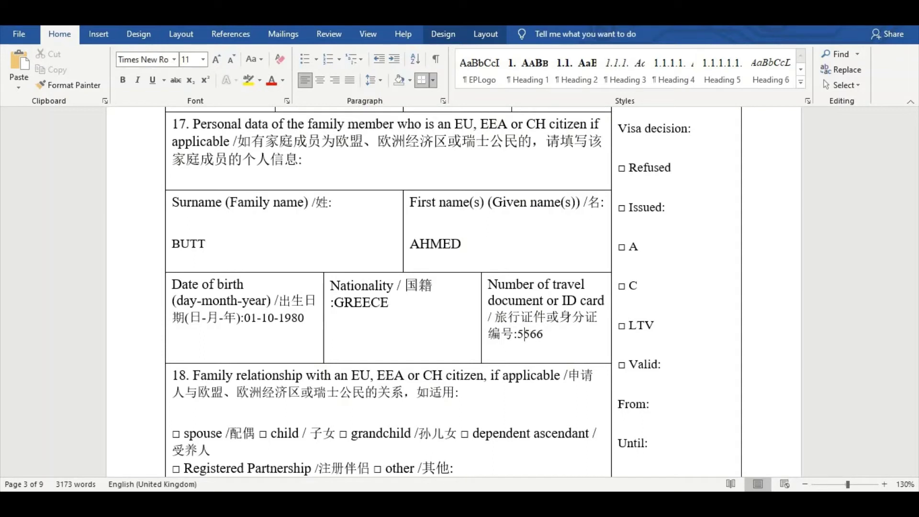
pyautogui.press('Right')
pyautogui.press('Right')
pyautogui.press('Right')
pyautogui.press('Right')
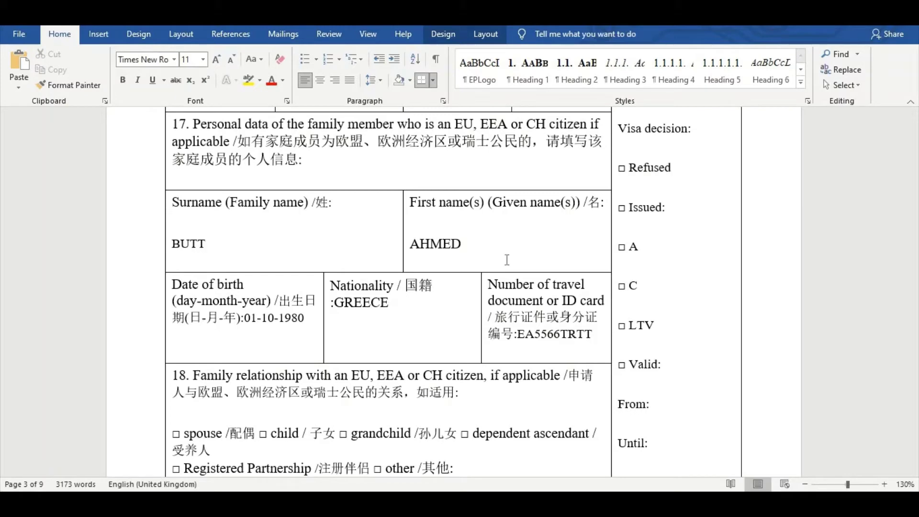
pyautogui.scroll(-2, 300, 355)
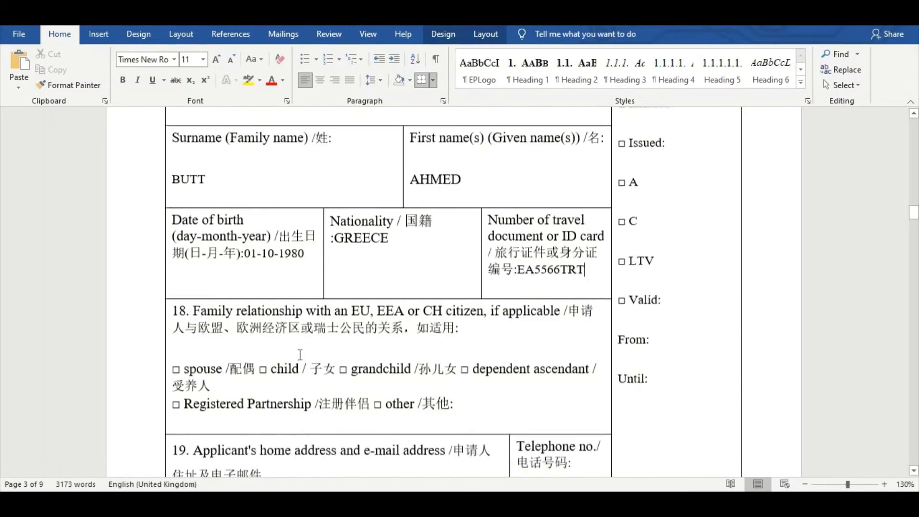
pyautogui.scroll(-1, 300, 355)
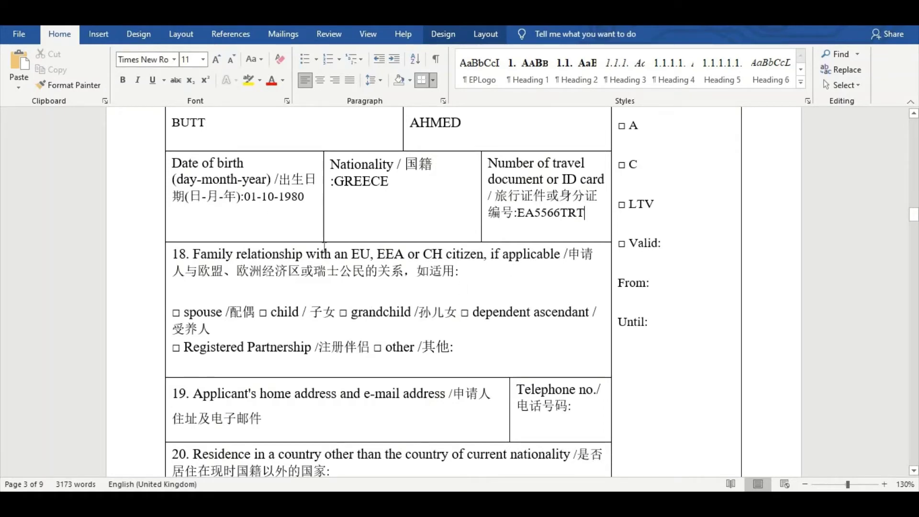
pyautogui.scroll(2, 325, 247)
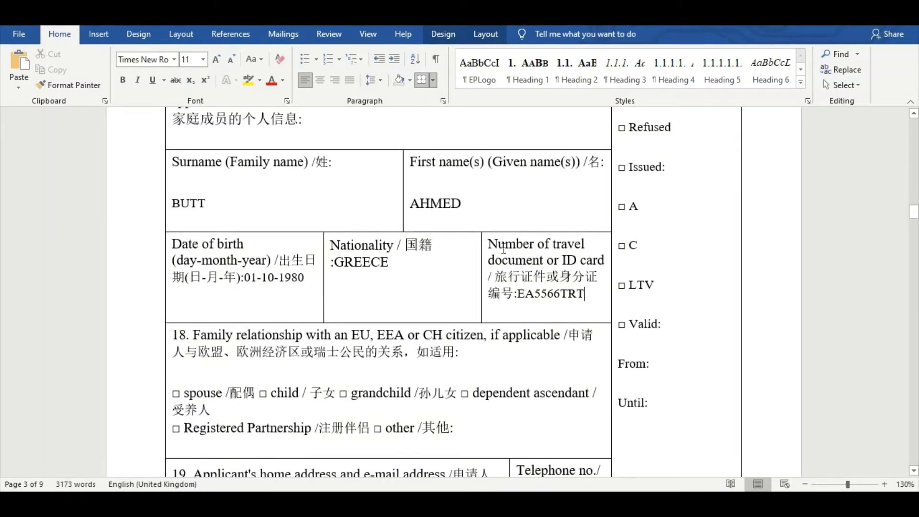
pyautogui.scroll(-2, 382, 303)
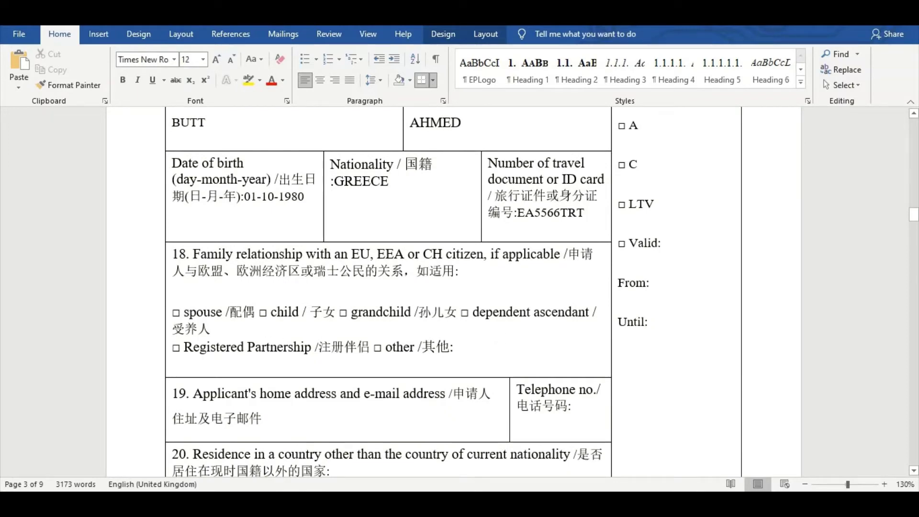
# Enter BROTHER as the relationship in field 18
pyautogui.write('BROTHER')
pyautogui.doubleClick(467, 346)
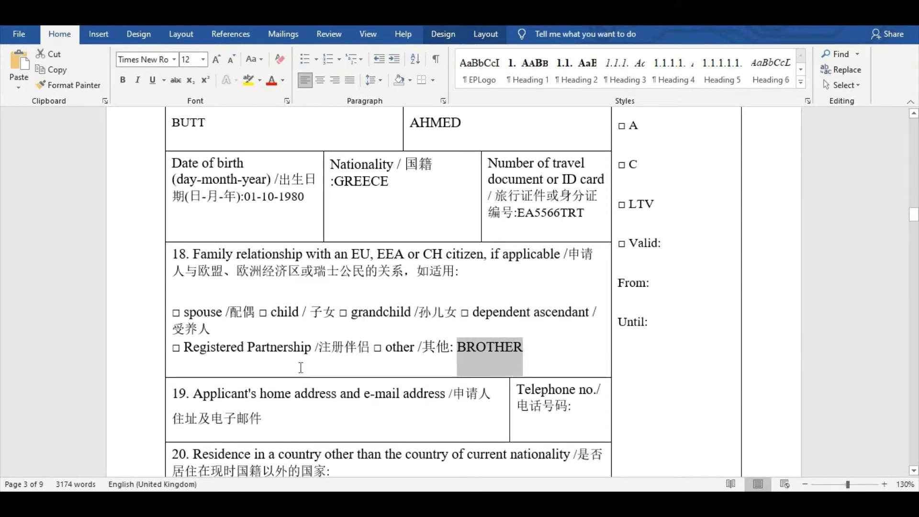
pyautogui.scroll(-3, 300, 367)
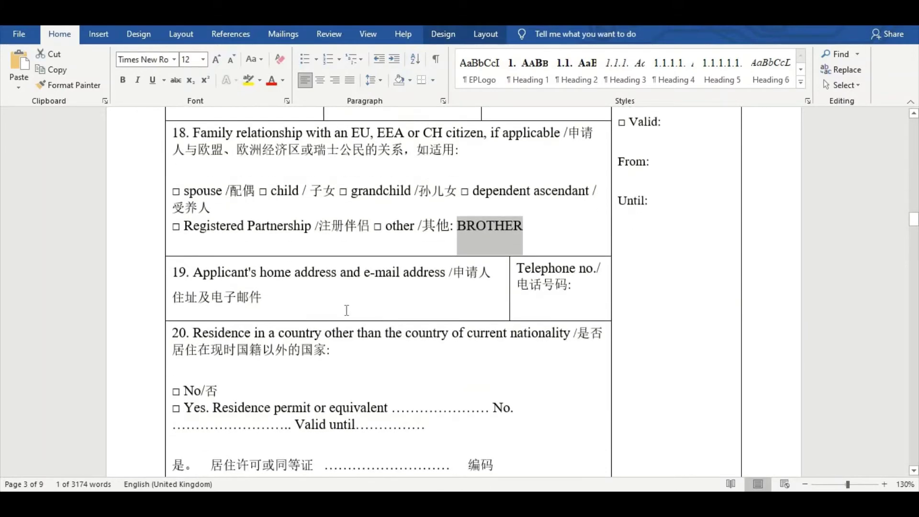
# Type the applicant's home address in uppercase in field 19, correcting typos
pyautogui.click(283, 299)
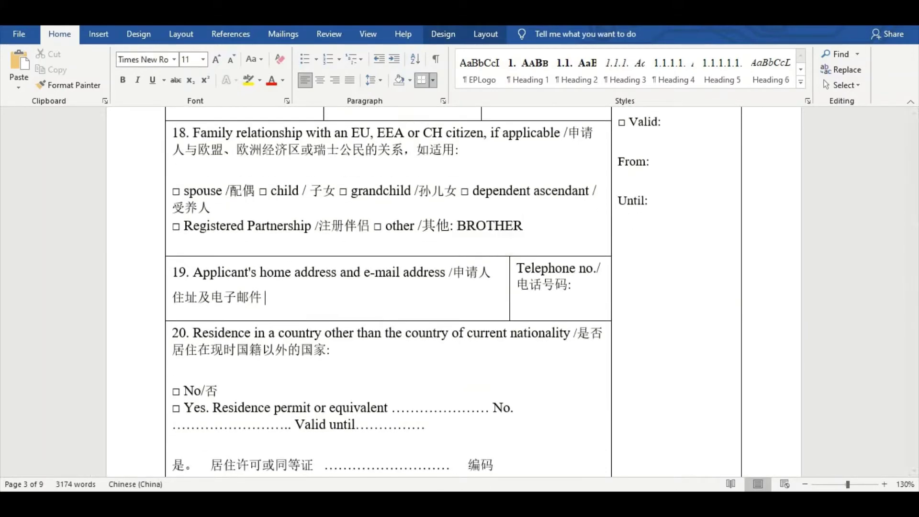
pyautogui.click(467, 334)
pyautogui.write('dha')
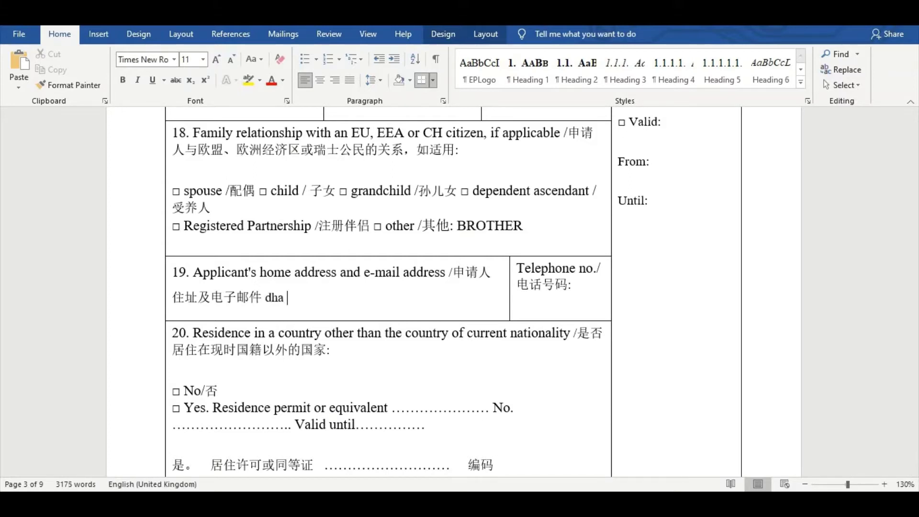
pyautogui.press('BackSpace')
pyautogui.press('BackSpace')
pyautogui.press('BackSpace')
pyautogui.write('SHA')
pyautogui.press('BackSpace')
pyautogui.press('BackSpace')
pyautogui.press('BackSpace')
pyautogui.write('DHA LFAH')
pyautogui.press('BackSpace')
pyautogui.press('BackSpace')
pyautogui.press('BackSpace')
pyautogui.write('AH')
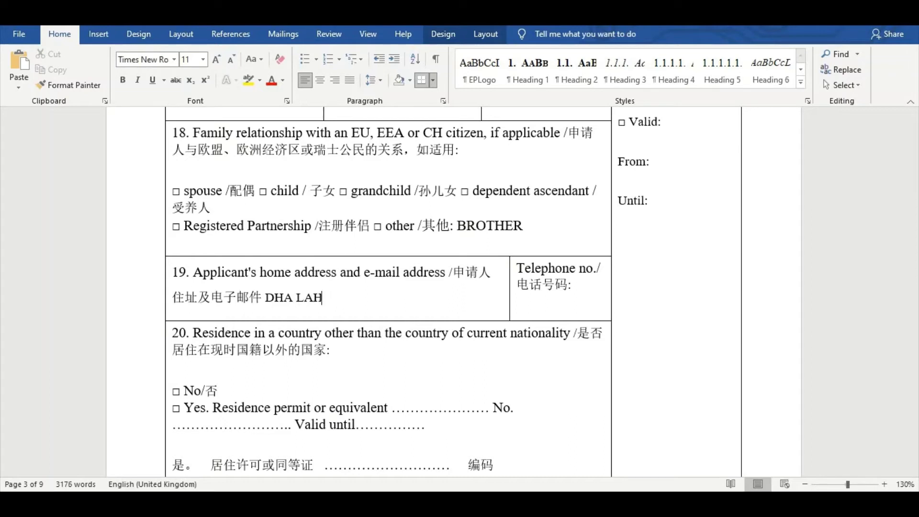
pyautogui.write('ORE PAKISTAN')
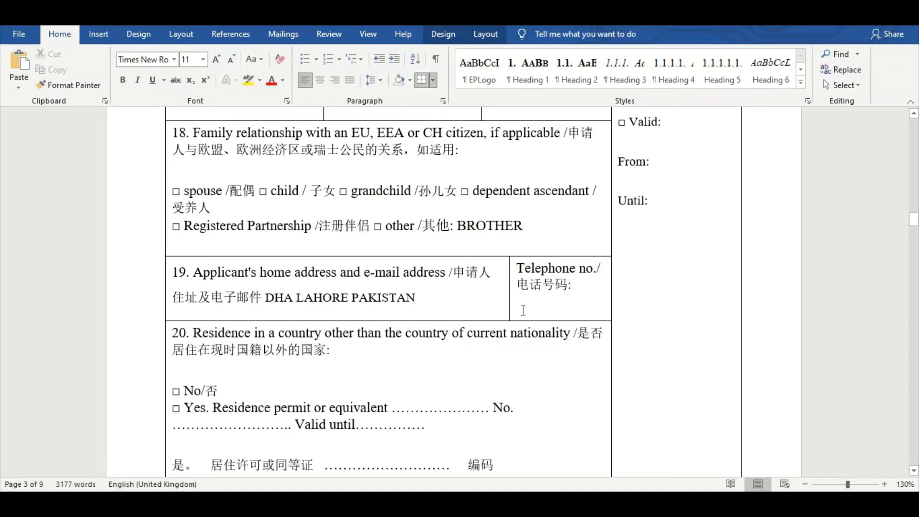
# Enter the applicant's telephone number on a new line in field 19's Telephone cell
pyautogui.click(579, 290)
pyautogui.press('Return')
pyautogui.press('Return')
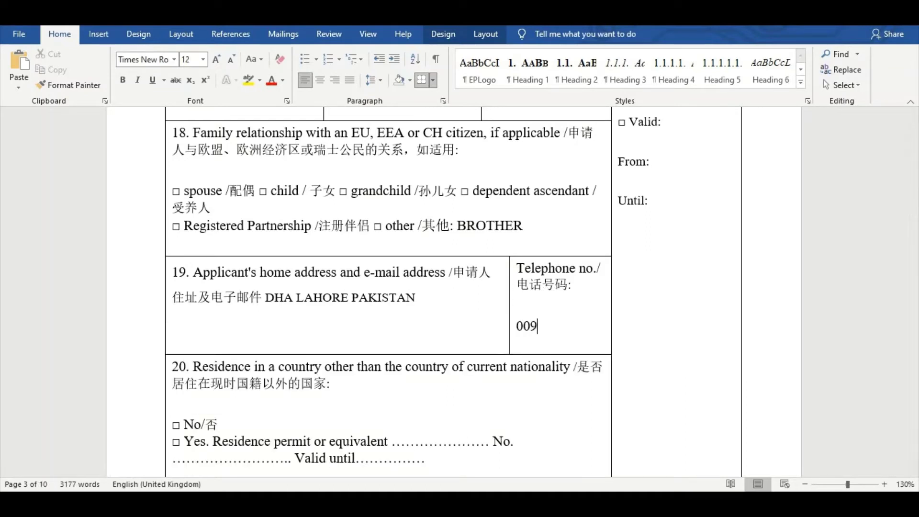
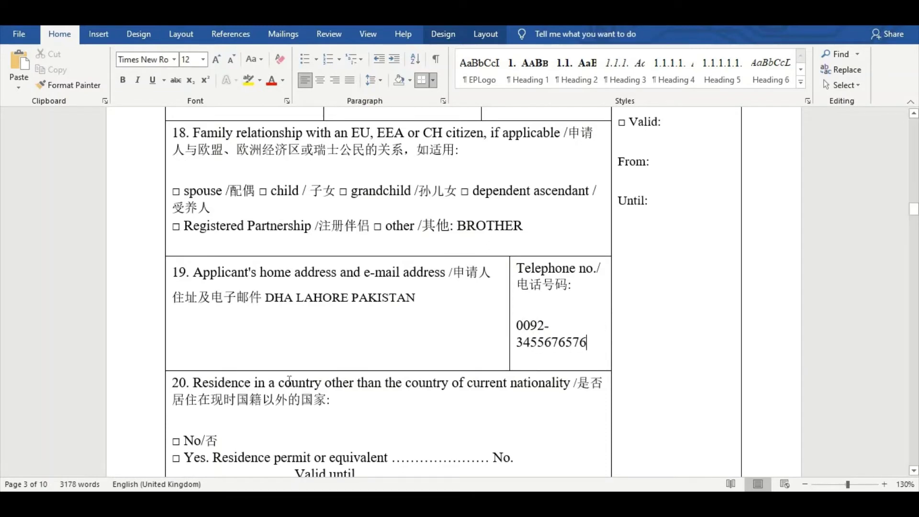
pyautogui.scroll(-3, 305, 390)
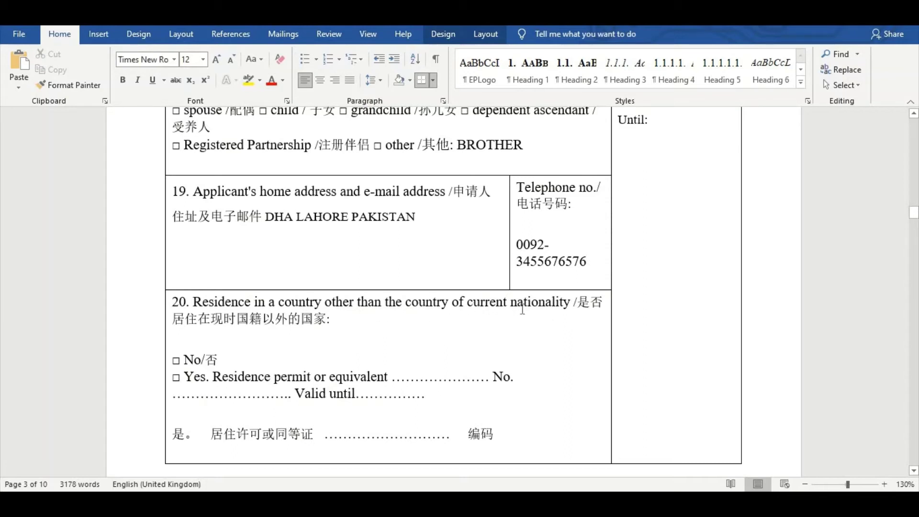
# Answer NO in field 20 and enter WORK PERMIT as the residence permit
pyautogui.click(360, 320)
pyautogui.write('NO')
pyautogui.click(414, 376)
pyautogui.write('WORK PER')
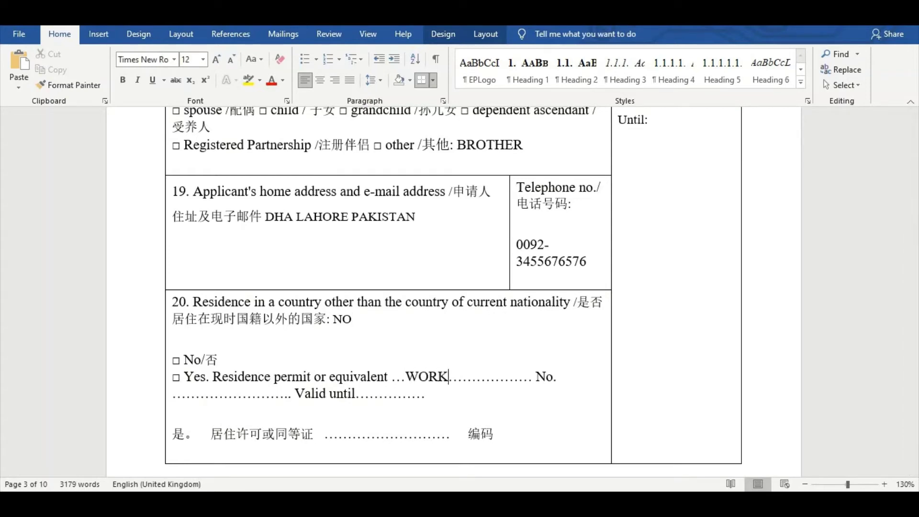
pyautogui.write('MIT')
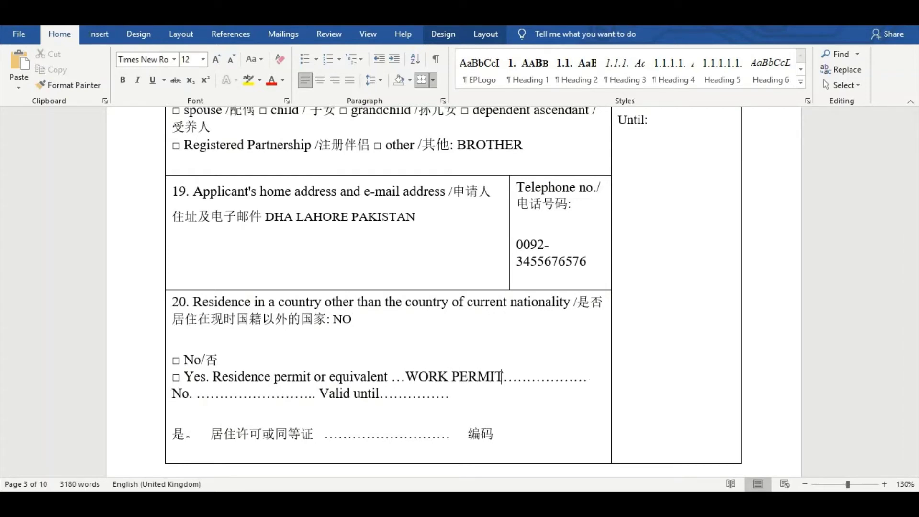
# Enter the permit number and validity date 01-01-2024
pyautogui.click(224, 396)
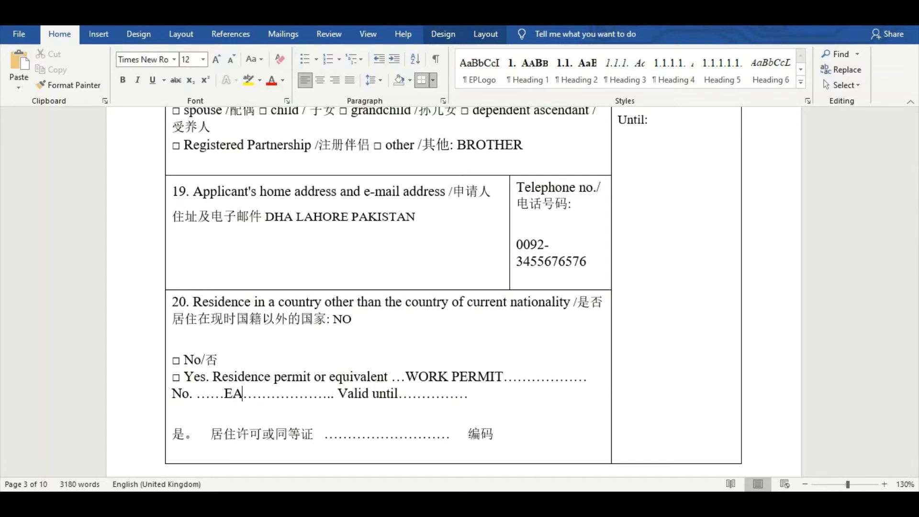
pyautogui.click(476, 395)
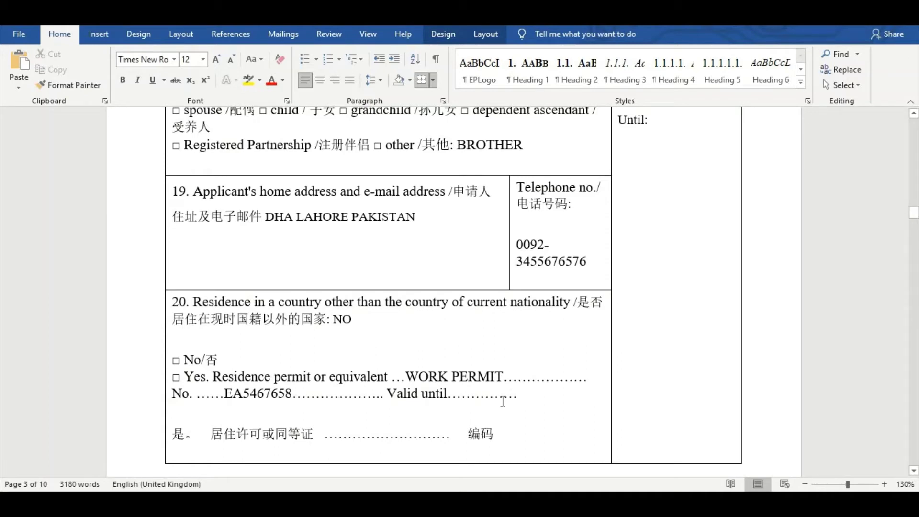
pyautogui.write('01-01-202')
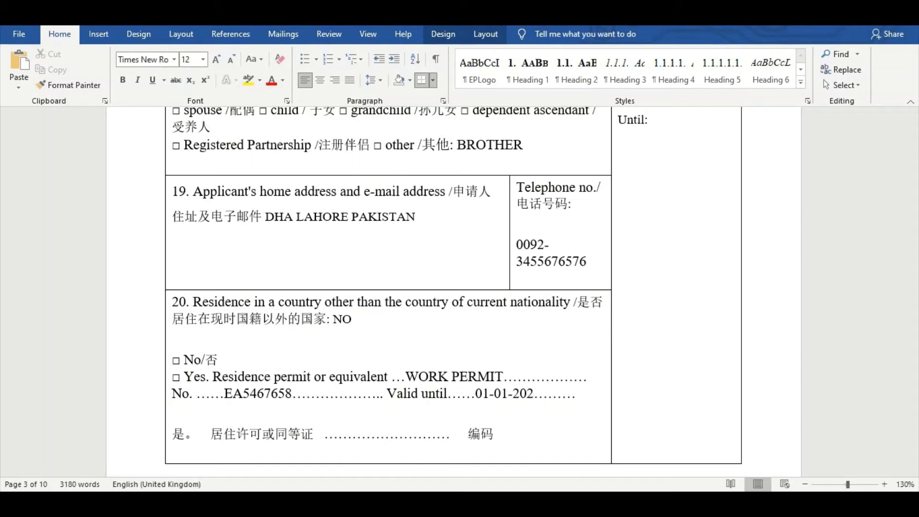
pyautogui.write('4')
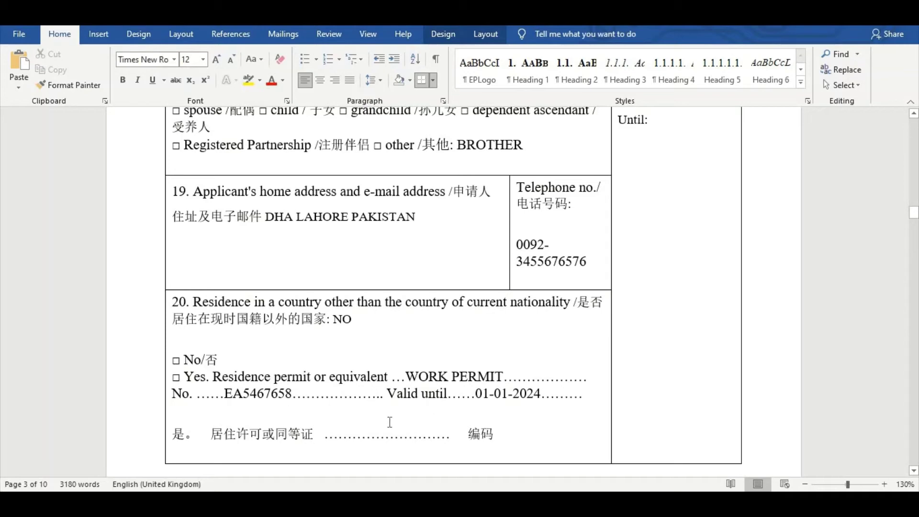
pyautogui.scroll(-8, 324, 426)
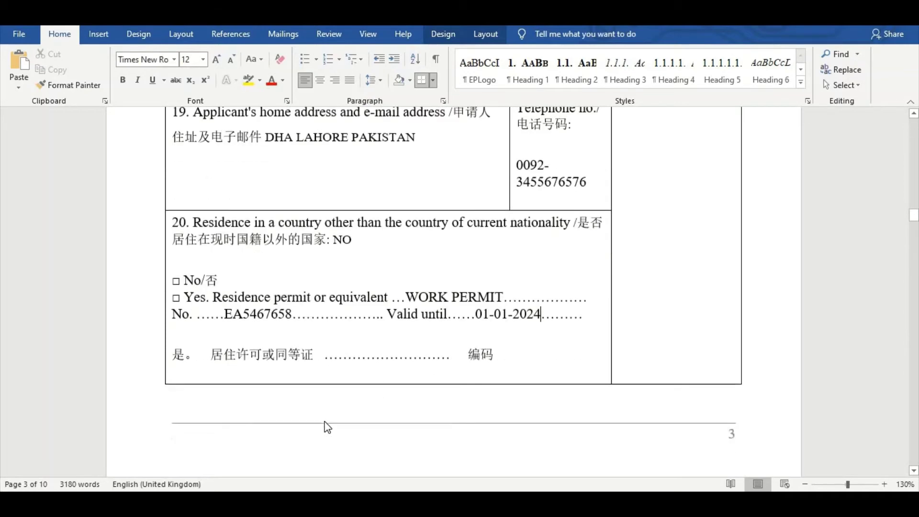
pyautogui.scroll(-4, 315, 399)
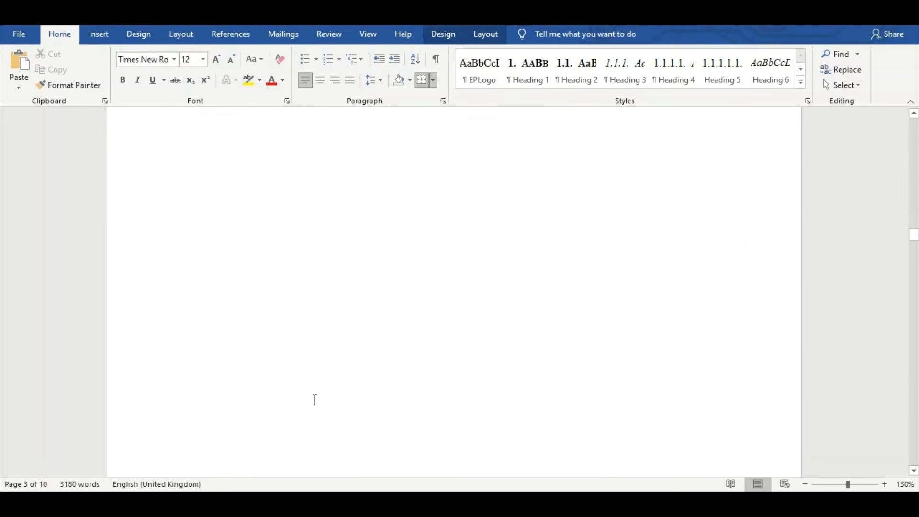
# Enter SALES MANAGER as the current occupation in field 21
pyautogui.scroll(-10, 315, 400)
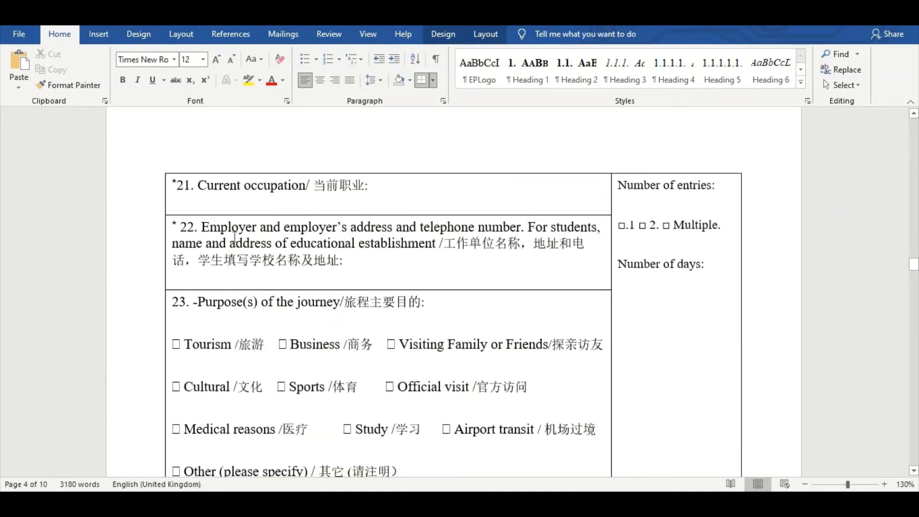
pyautogui.click(379, 186)
pyautogui.write('SALES MANA')
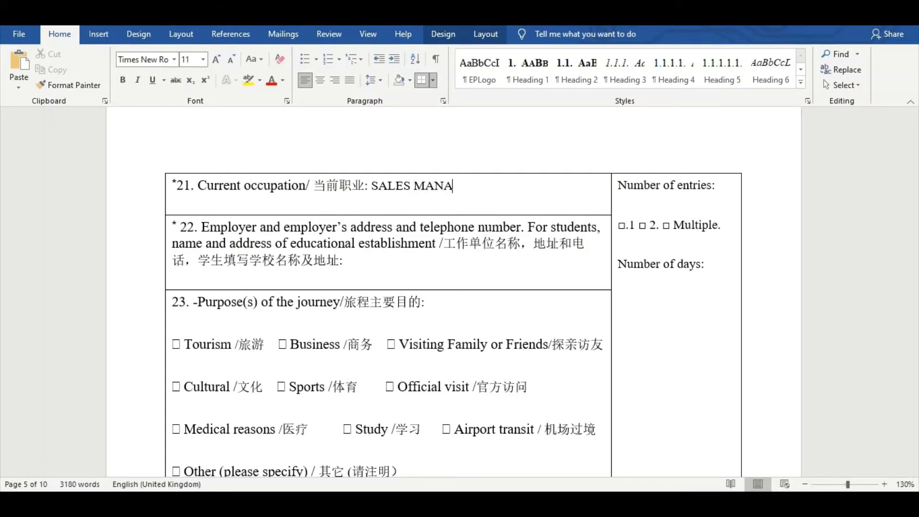
pyautogui.write('GER')
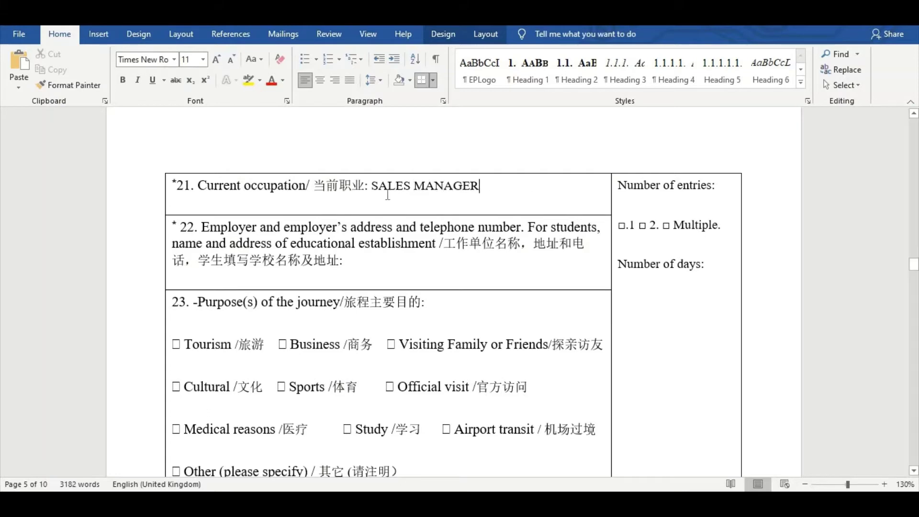
pyautogui.moveTo(376, 187); pyautogui.dragTo(479, 187)
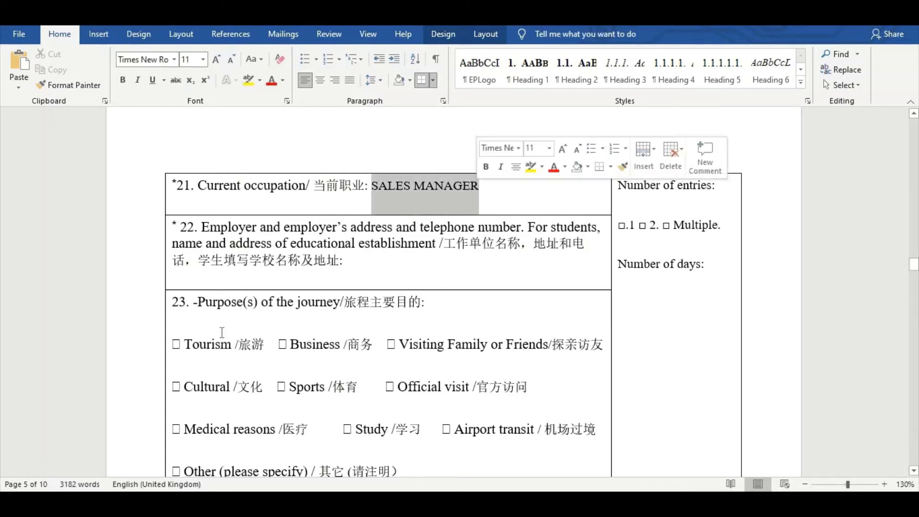
# Enter PHILIPS PVT LTD KARACHI and the employer's phone number in field 22
pyautogui.click(356, 265)
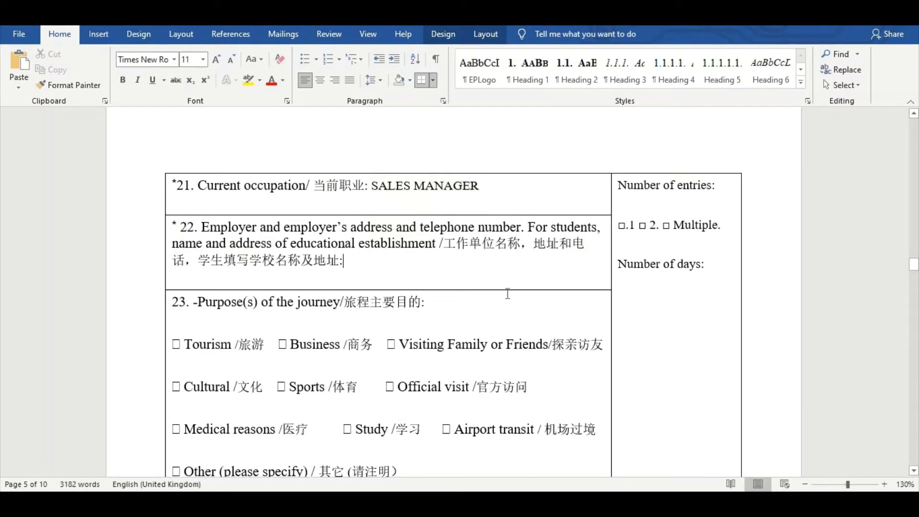
pyautogui.write('PJ')
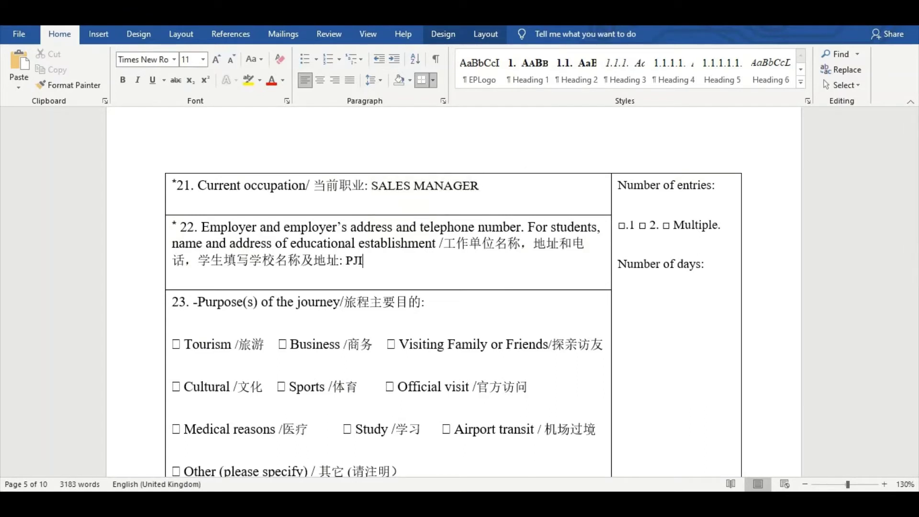
pyautogui.press('BackSpace')
pyautogui.write('HILIPS PVT')
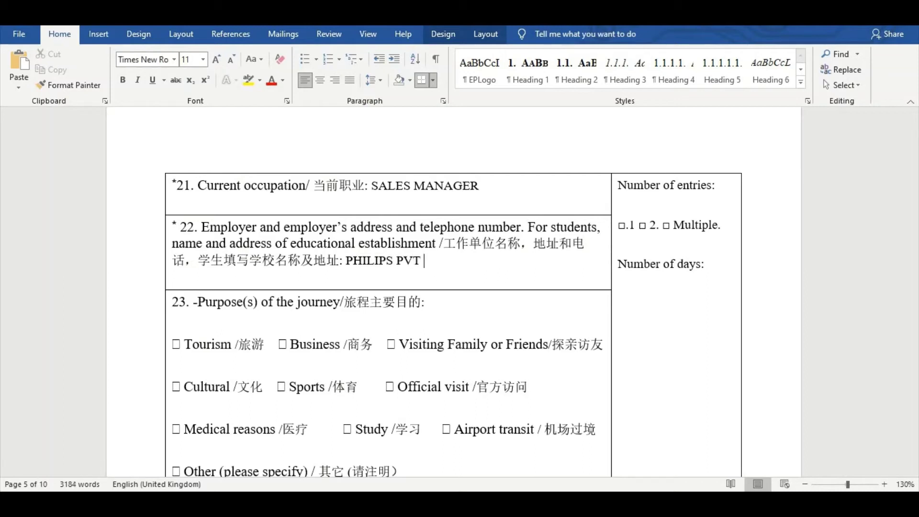
pyautogui.write(' LTD KARAH')
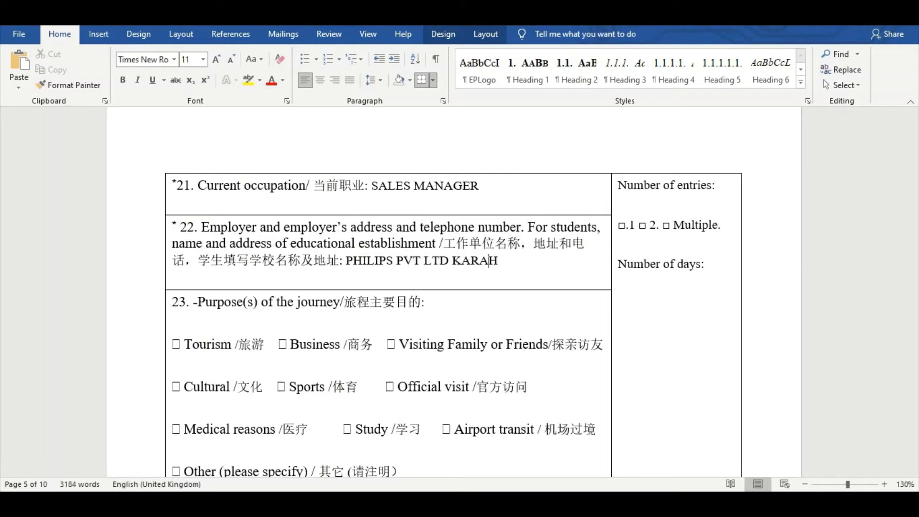
pyautogui.press('BackSpace')
pyautogui.write('CHI')
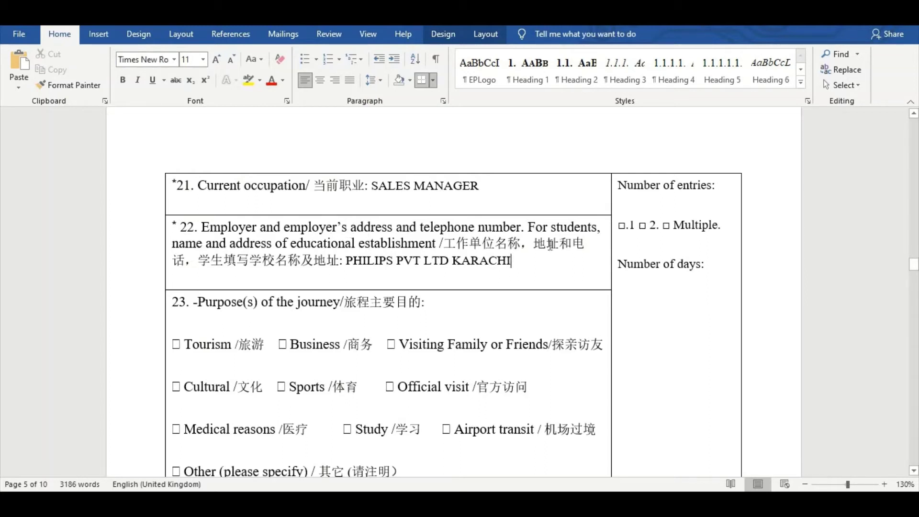
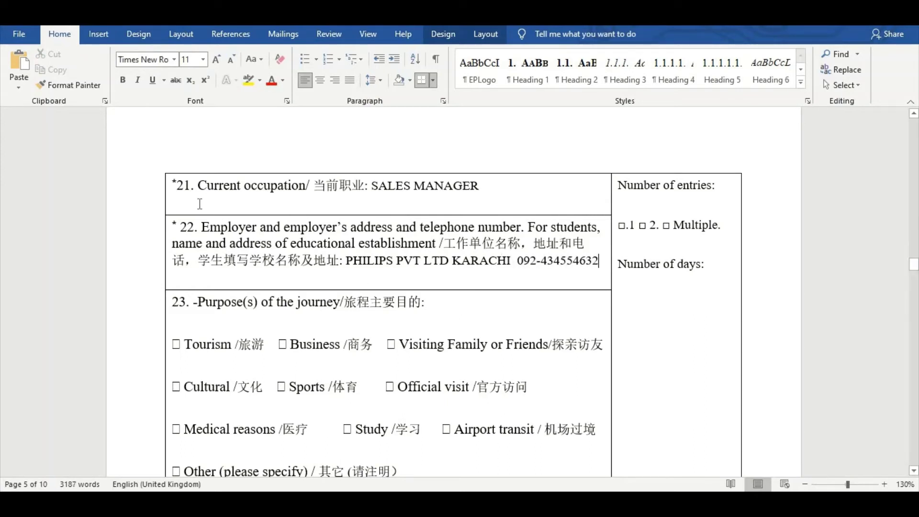
pyautogui.moveTo(178, 183); pyautogui.dragTo(370, 249)
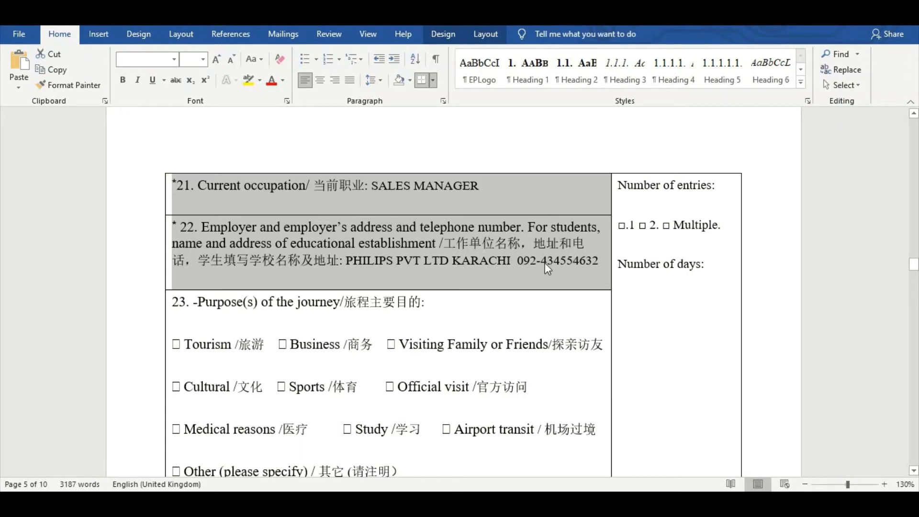
# Replace TOURISM with FRIEND AND FAMILY as the journey purpose in field 23
pyautogui.click(436, 307)
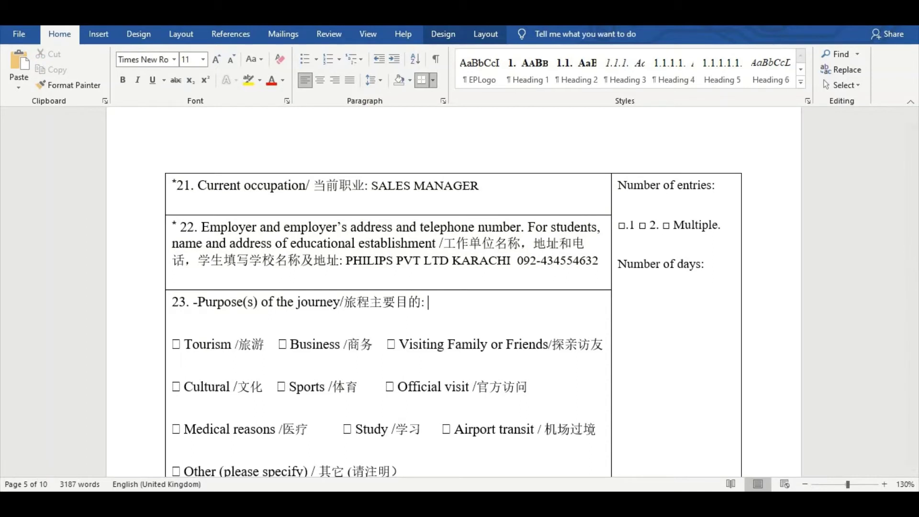
pyautogui.write('TOURISM')
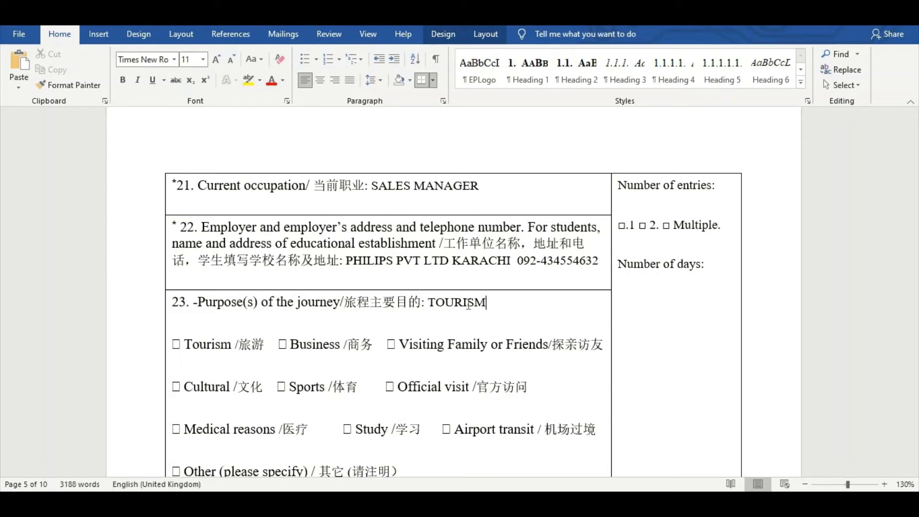
pyautogui.moveTo(447, 304); pyautogui.dragTo(179, 332)
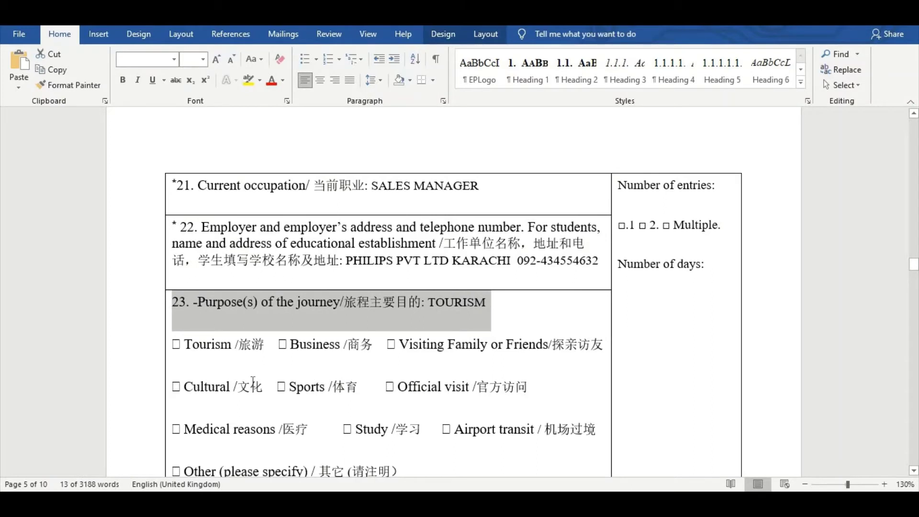
pyautogui.click(517, 301)
pyautogui.press('BackSpace')
pyautogui.press('BackSpace')
pyautogui.press('BackSpace')
pyautogui.press('BackSpace')
pyautogui.press('BackSpace')
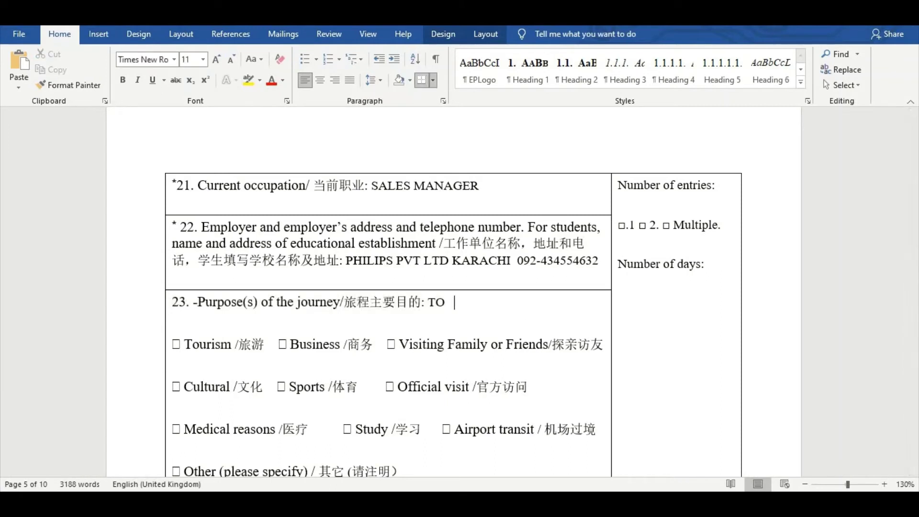
pyautogui.press('BackSpace')
pyautogui.press('BackSpace')
pyautogui.press('BackSpace')
pyautogui.press('BackSpace')
pyautogui.press('BackSpace')
pyautogui.write('FRIEND AND FAMILY')
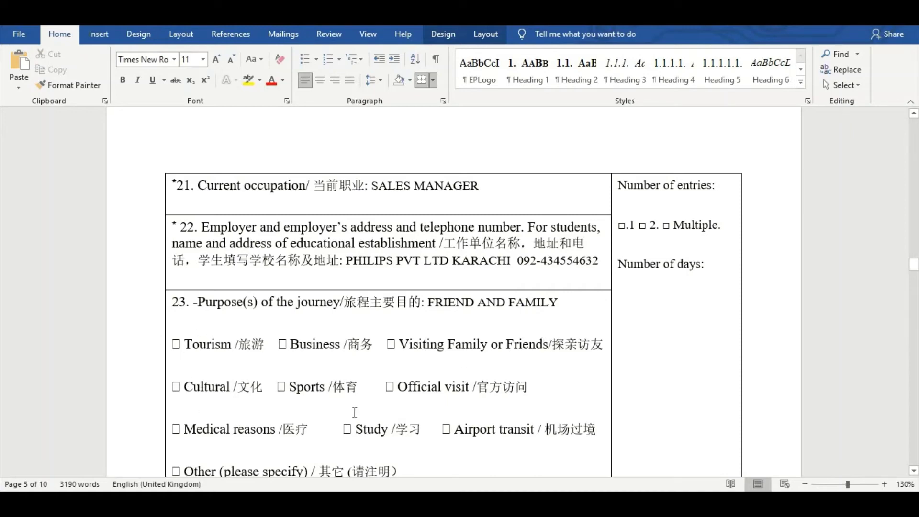
# Add TOURISM on a new line under field 24's heading
pyautogui.scroll(-3, 345, 376)
pyautogui.scroll(-1, 186, 385)
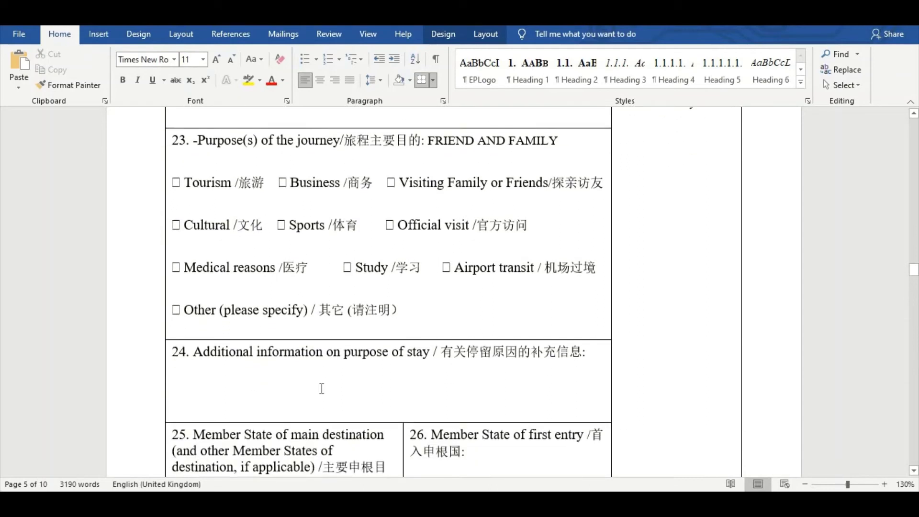
pyautogui.click(605, 373)
pyautogui.press('Return')
pyautogui.write('TO')
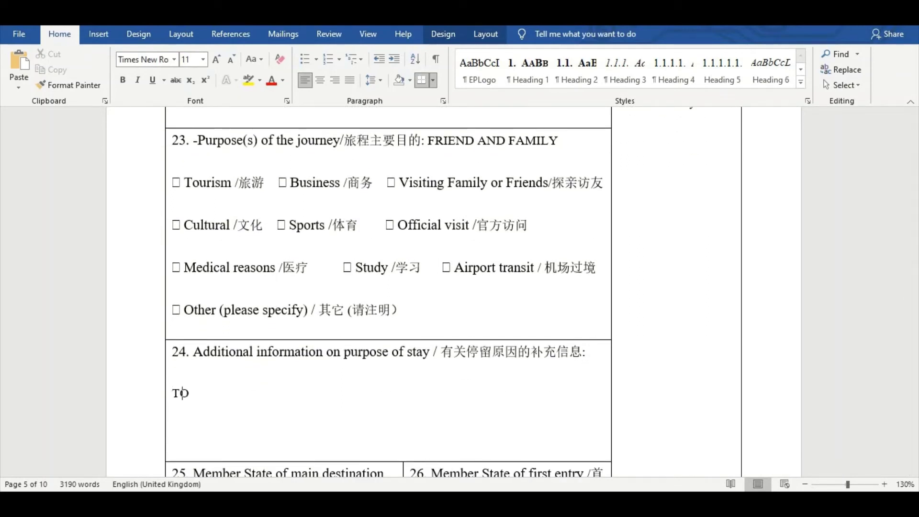
pyautogui.write('URISM')
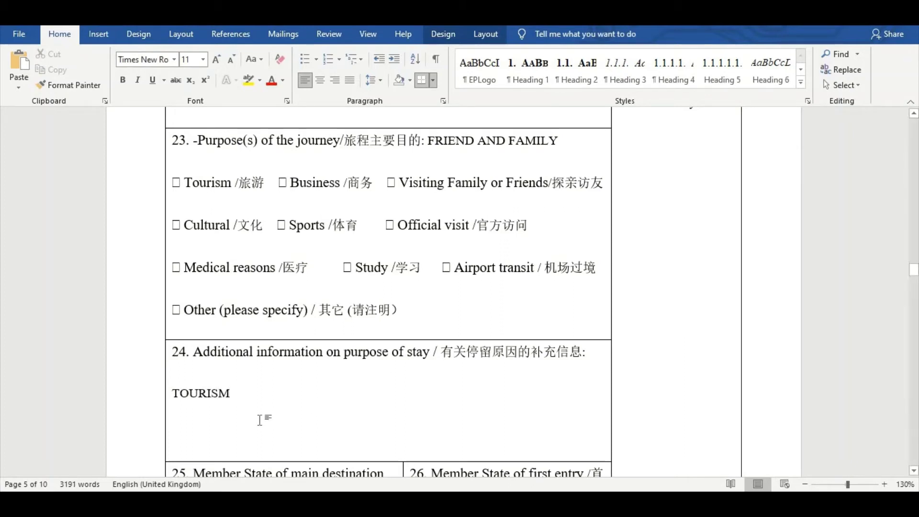
pyautogui.moveTo(242, 401); pyautogui.dragTo(171, 403)
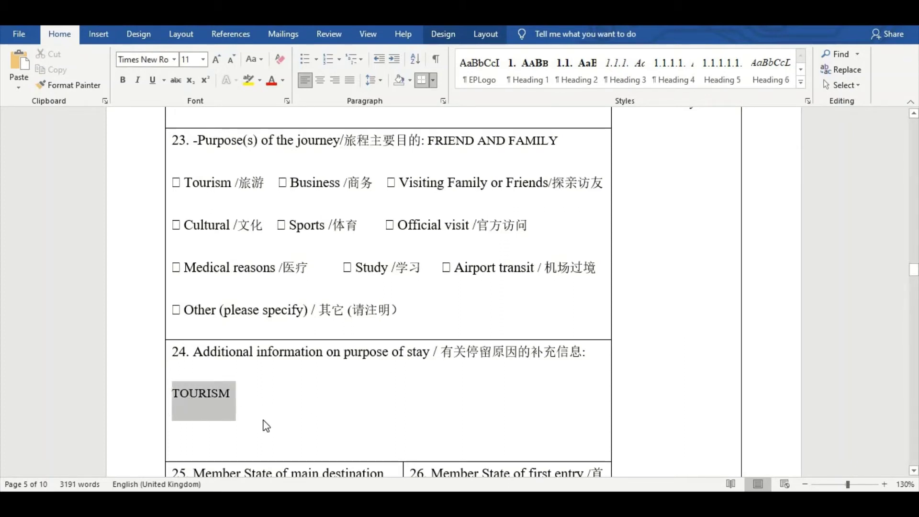
pyautogui.scroll(-5, 361, 370)
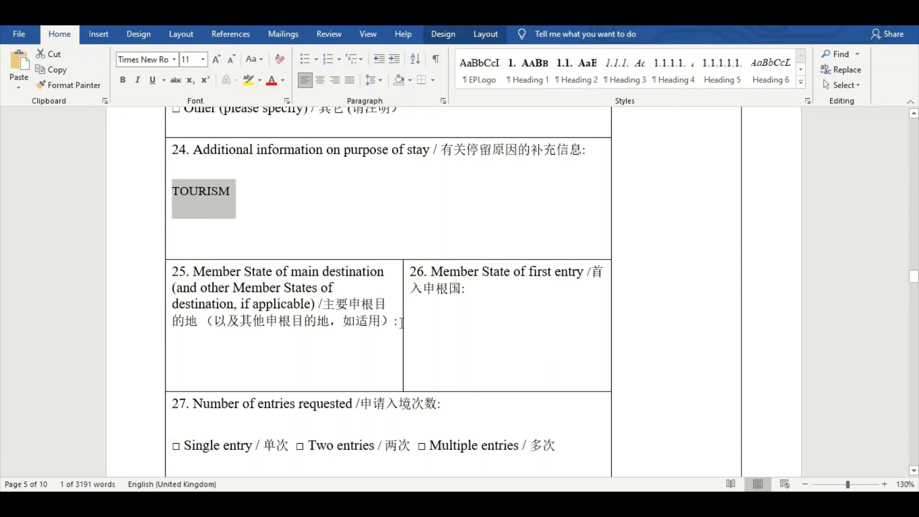
# Enter GREECE as the main destination under field 25
pyautogui.click(431, 321)
pyautogui.press('Return')
pyautogui.press('Return')
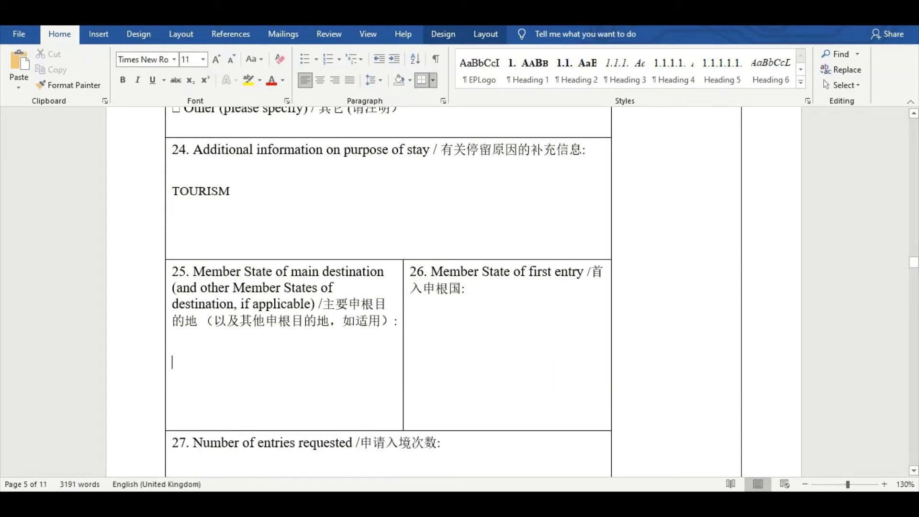
pyautogui.write('GREECE')
pyautogui.moveTo(176, 362); pyautogui.dragTo(230, 369)
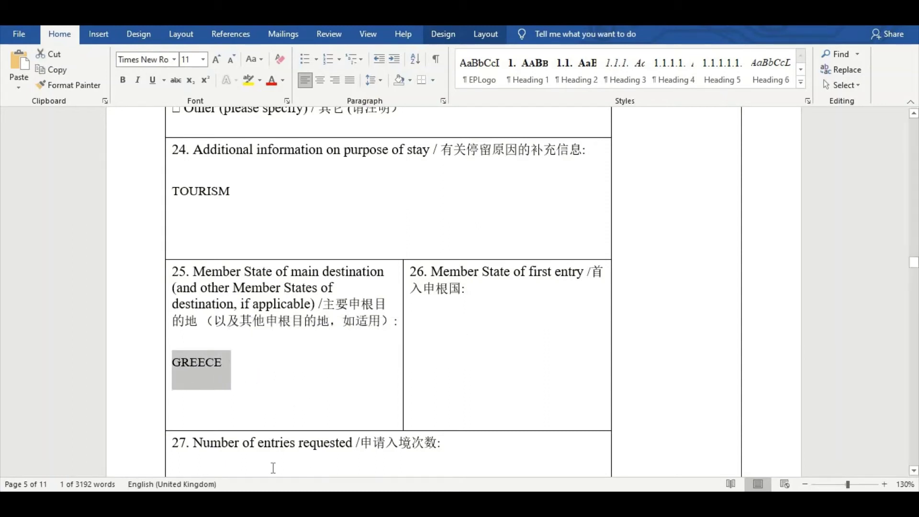
# Enter GREECE as the member state of first entry in field 26, correcting the typo
pyautogui.click(496, 311)
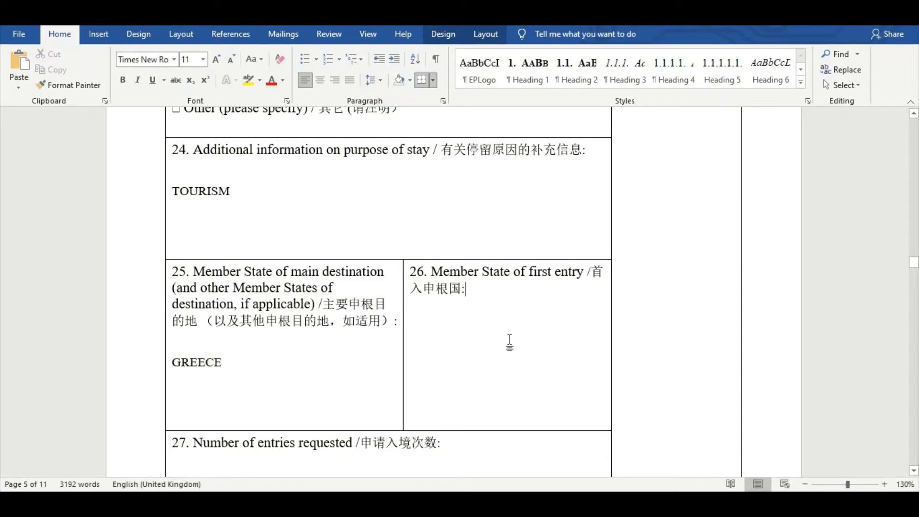
pyautogui.write('GRECCE')
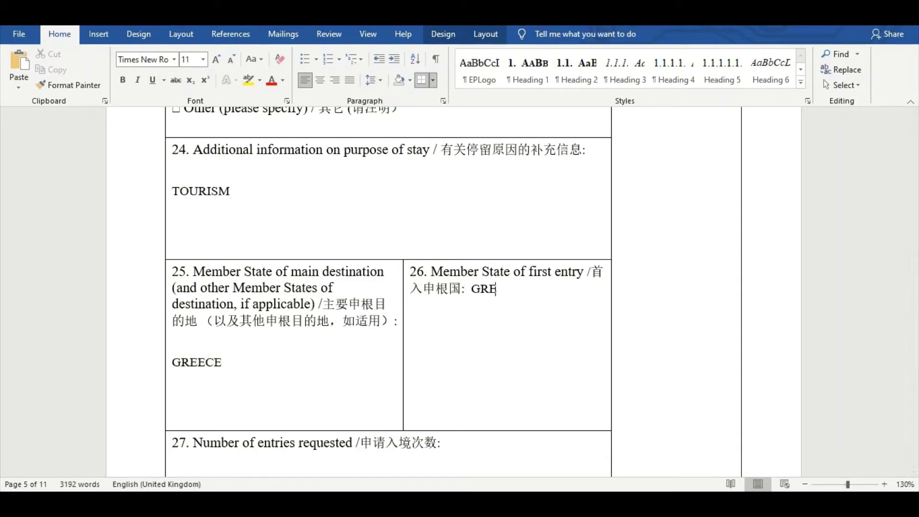
pyautogui.press('BackSpace')
pyautogui.press('BackSpace')
pyautogui.press('BackSpace')
pyautogui.write('ECE')
pyautogui.moveTo(474, 290); pyautogui.dragTo(530, 311)
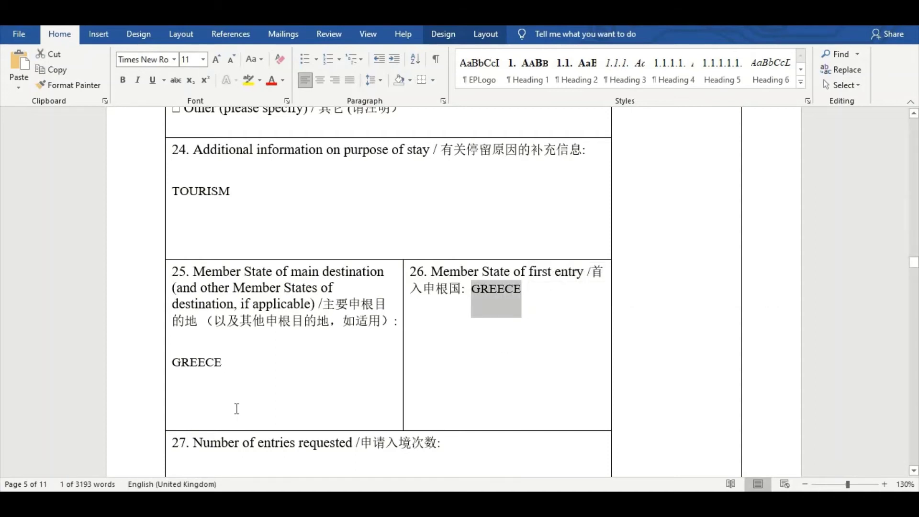
pyautogui.scroll(-3, 236, 414)
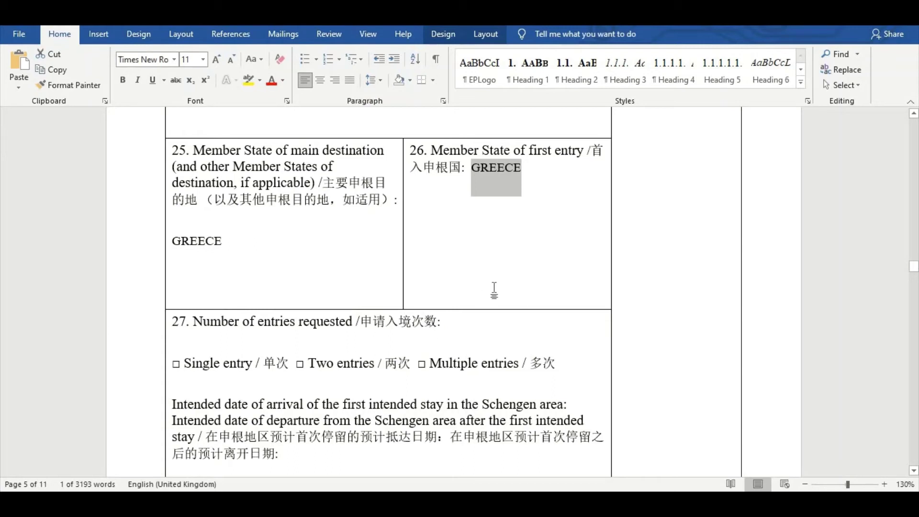
# Answer field 27 with SINGLE ENTRY
pyautogui.click(460, 323)
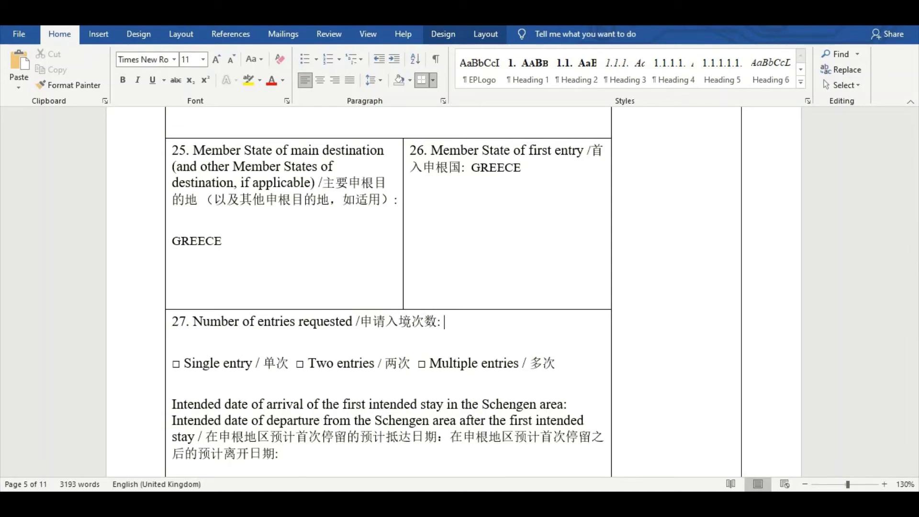
pyautogui.write('SINGLE ENTRY')
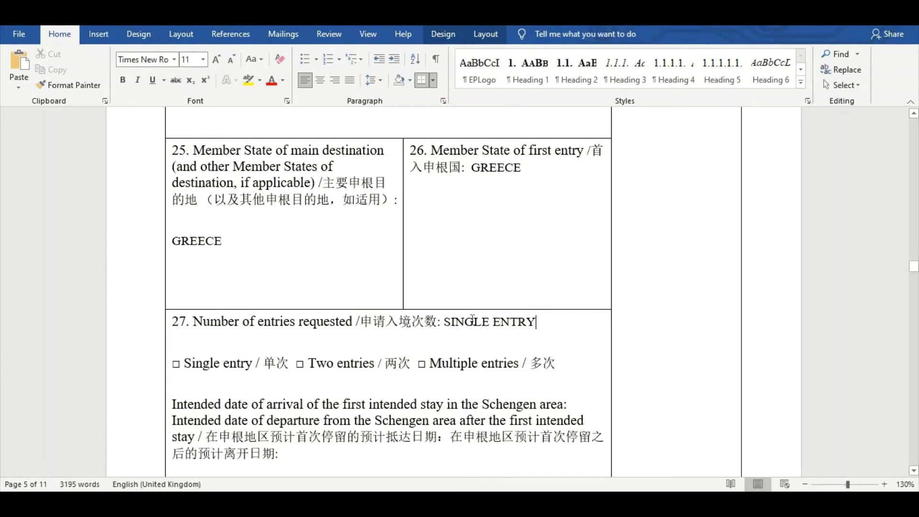
pyautogui.scroll(-3, 460, 319)
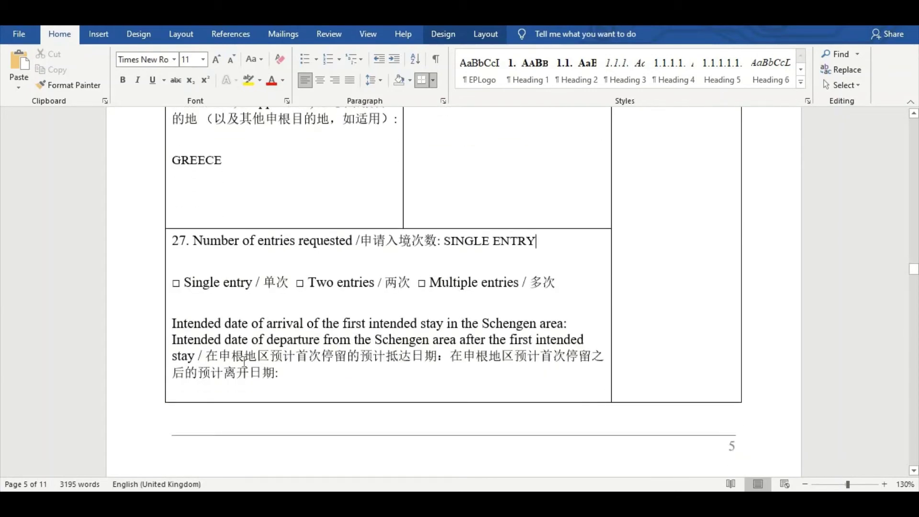
# Enter arrival date 01-05-2021 and departure date 16-05-2021, fixing the year typo
pyautogui.click(287, 373)
pyautogui.write('01-')
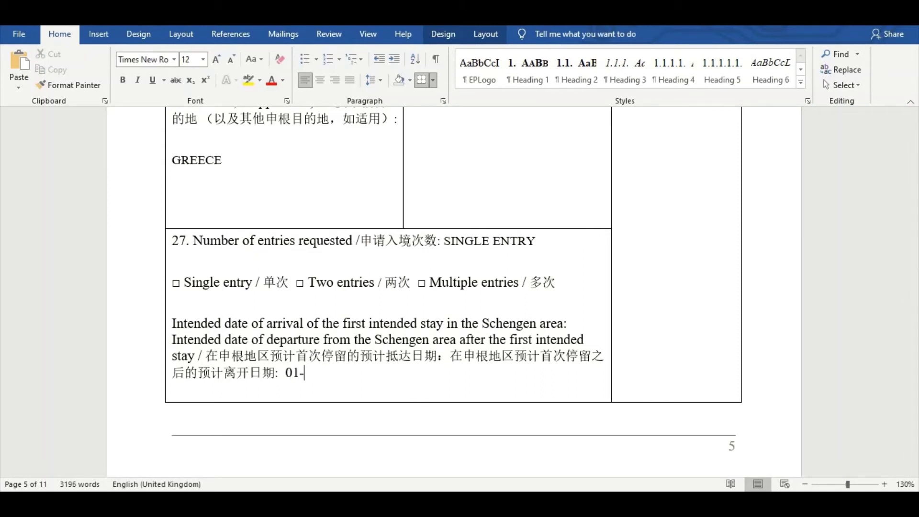
pyautogui.write('05-')
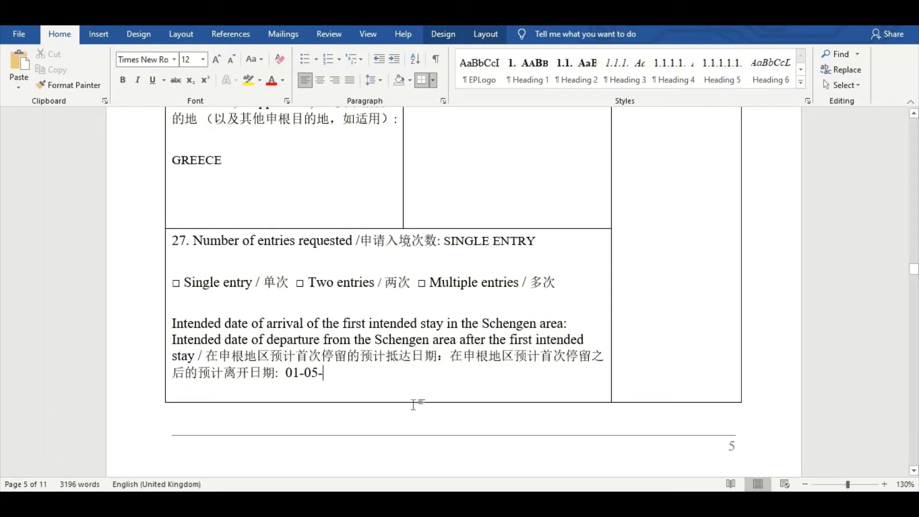
pyautogui.write('202')
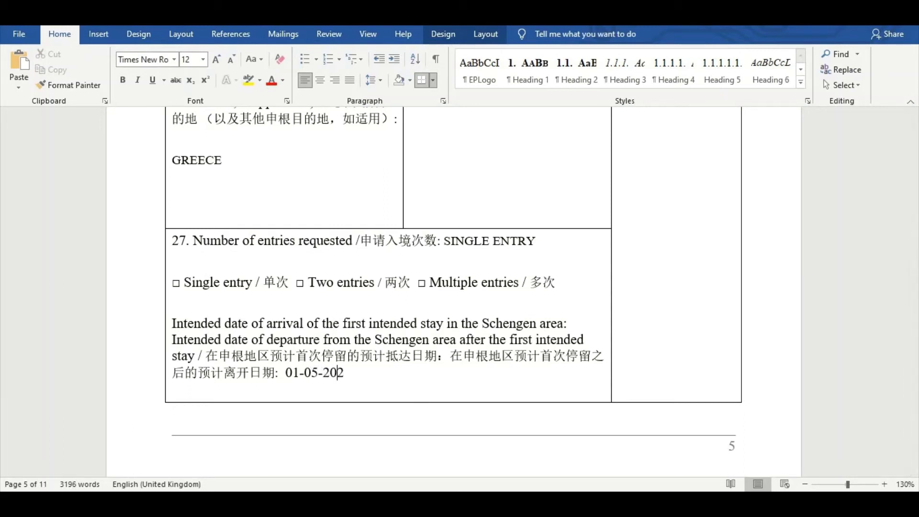
pyautogui.write('1')
pyautogui.scroll(-10, 353, 304)
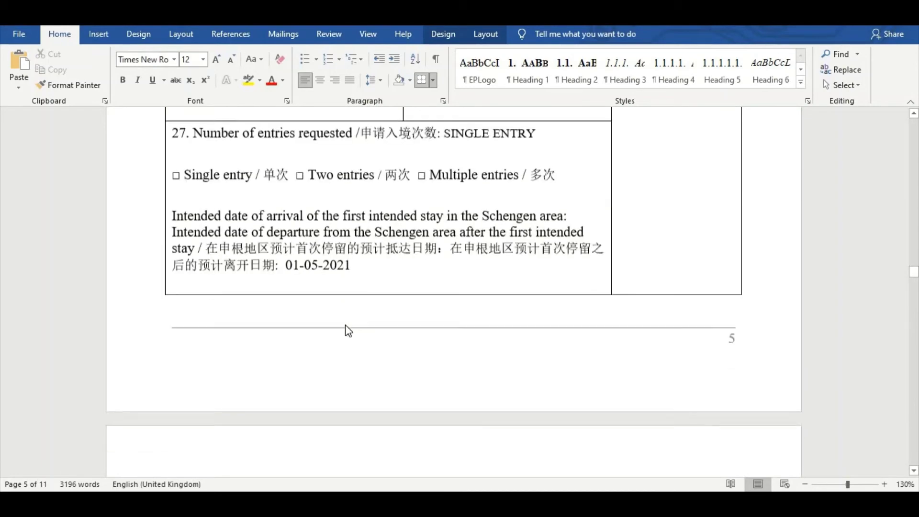
pyautogui.scroll(-10, 353, 324)
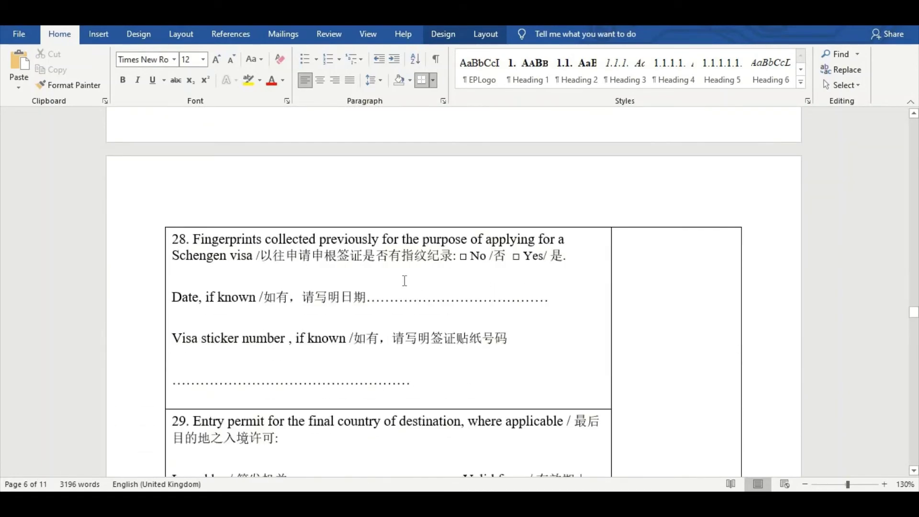
pyautogui.scroll(3, 476, 338)
pyautogui.scroll(10, 479, 339)
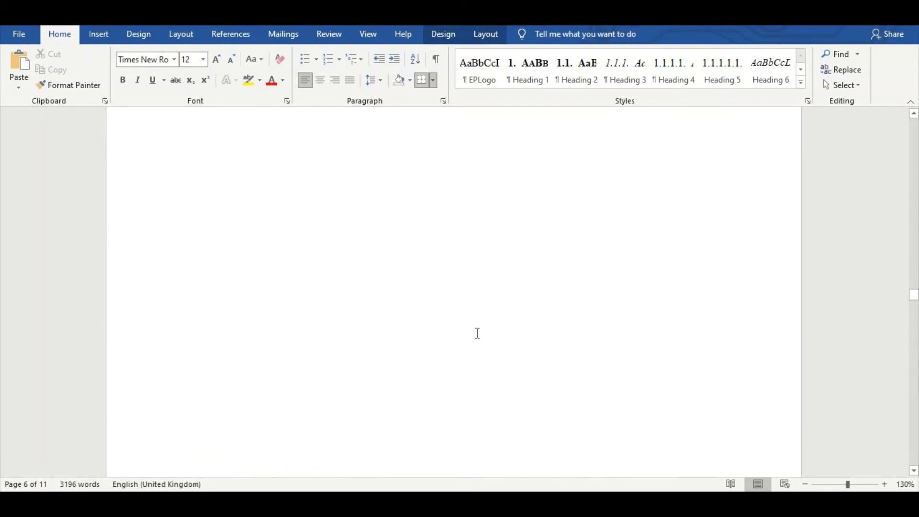
pyautogui.scroll(1, 468, 333)
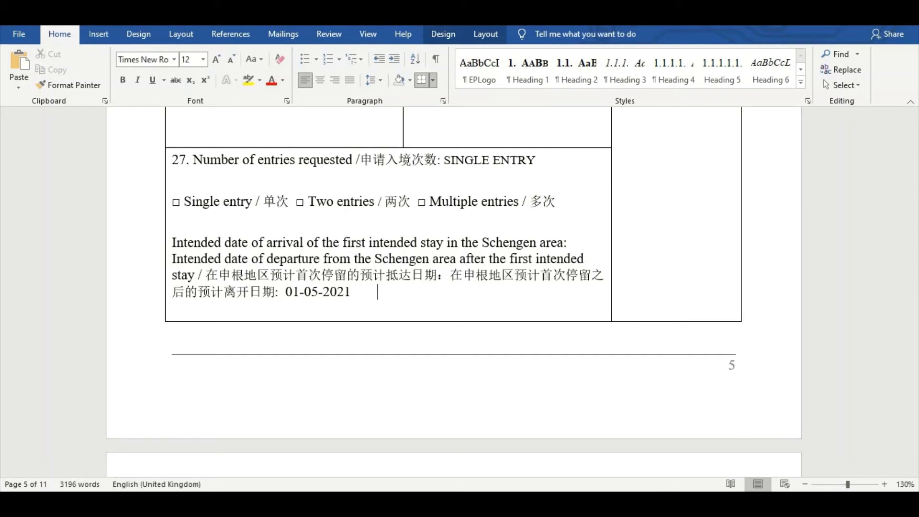
pyautogui.write('16-05-209')
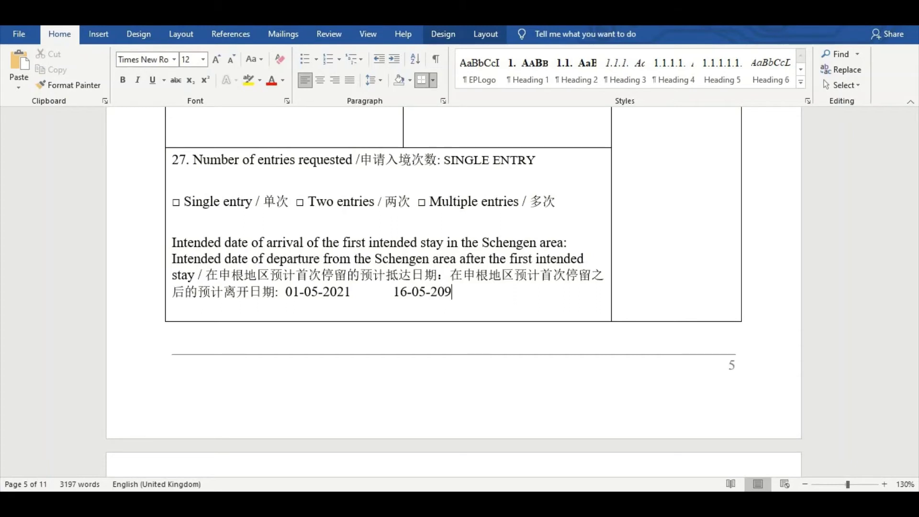
pyautogui.press('BackSpace')
pyautogui.write('21')
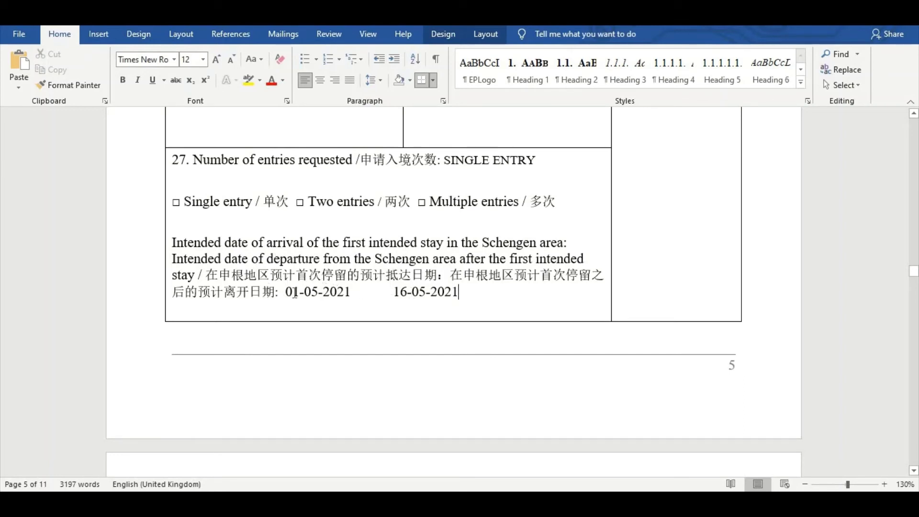
# Answer YES to previous fingerprints in field 28 and enter the date 01-01-2018
pyautogui.scroll(-15, 373, 301)
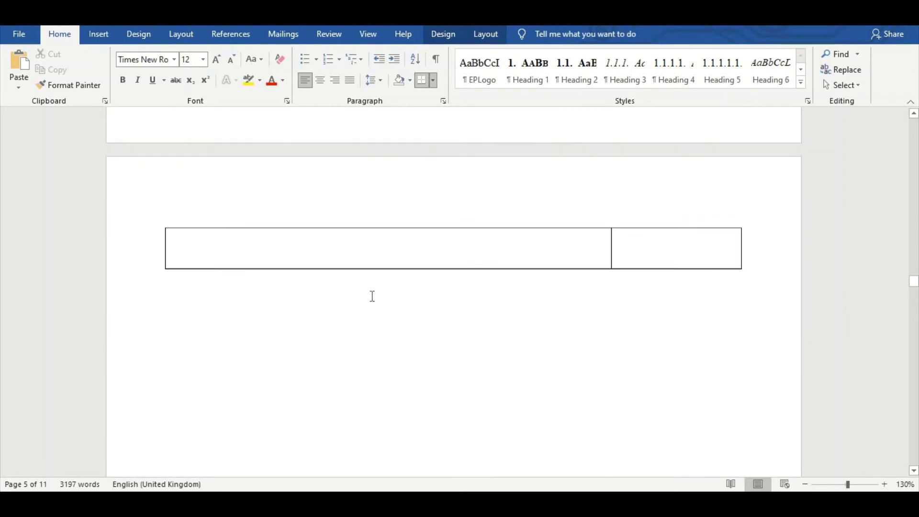
pyautogui.scroll(-8, 375, 297)
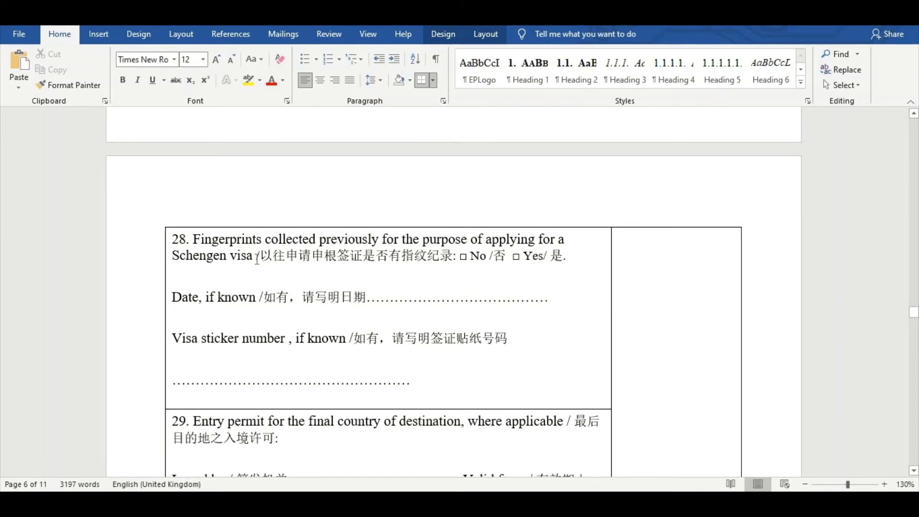
pyautogui.click(569, 256)
pyautogui.write('YE')
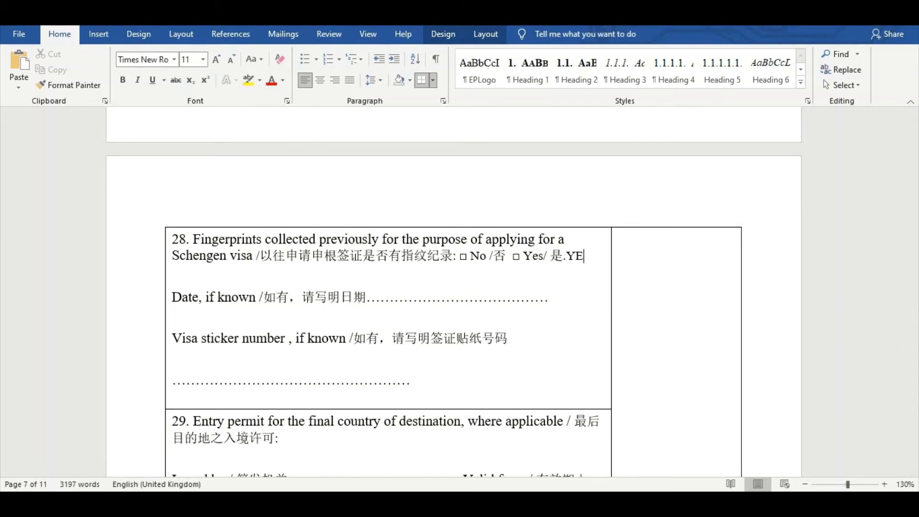
pyautogui.write('S')
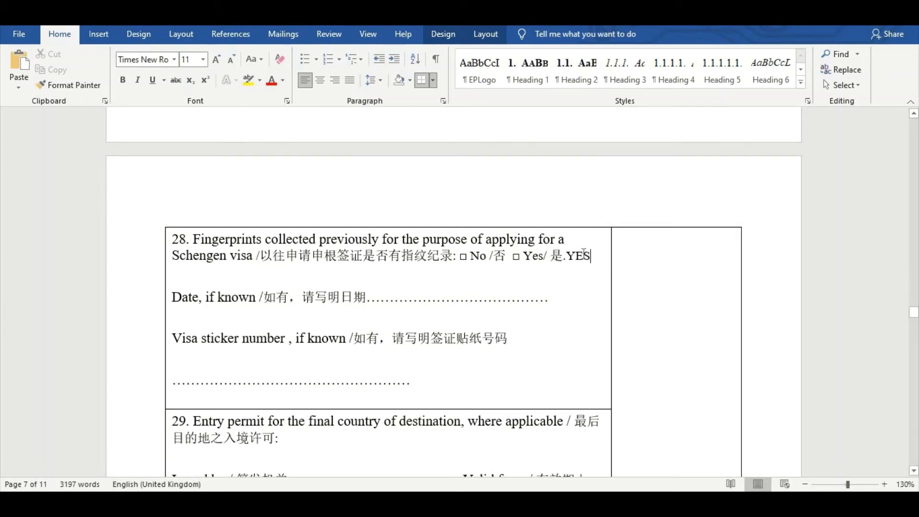
pyautogui.click(568, 259)
pyautogui.moveTo(567, 256); pyautogui.dragTo(592, 257)
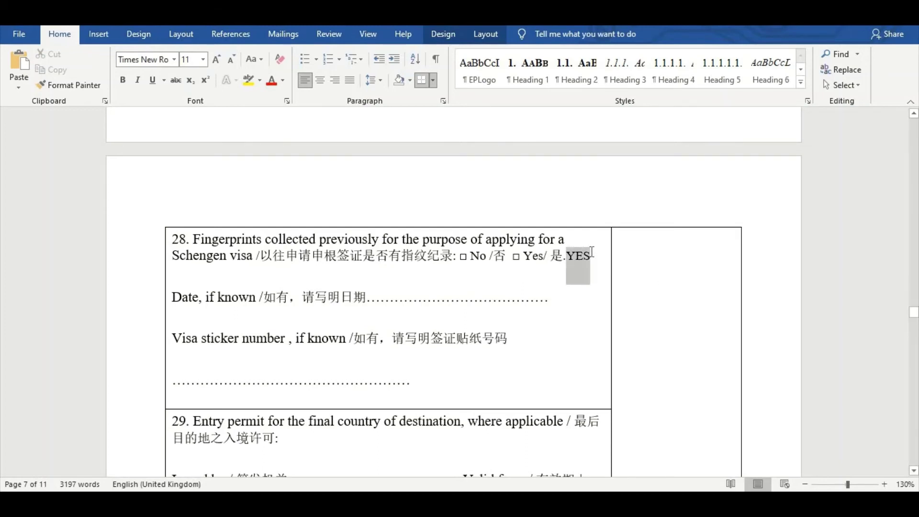
pyautogui.click(422, 298)
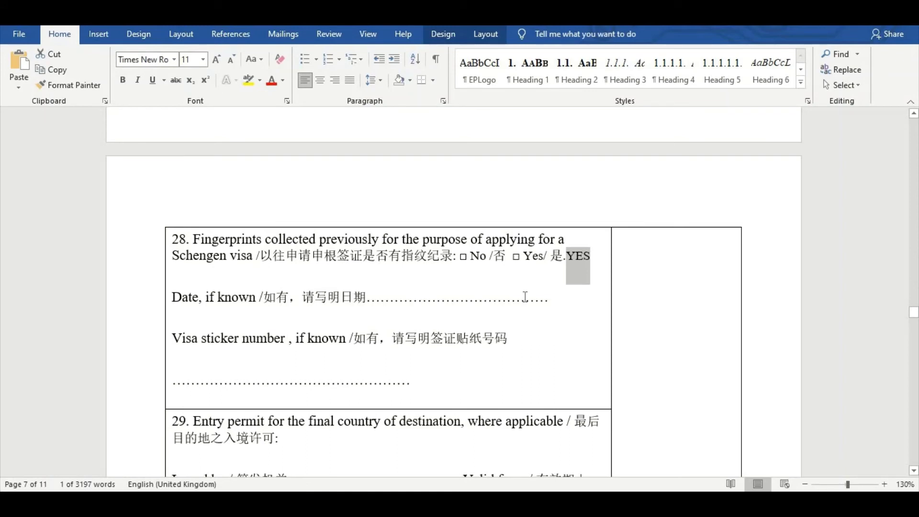
pyautogui.write('01-')
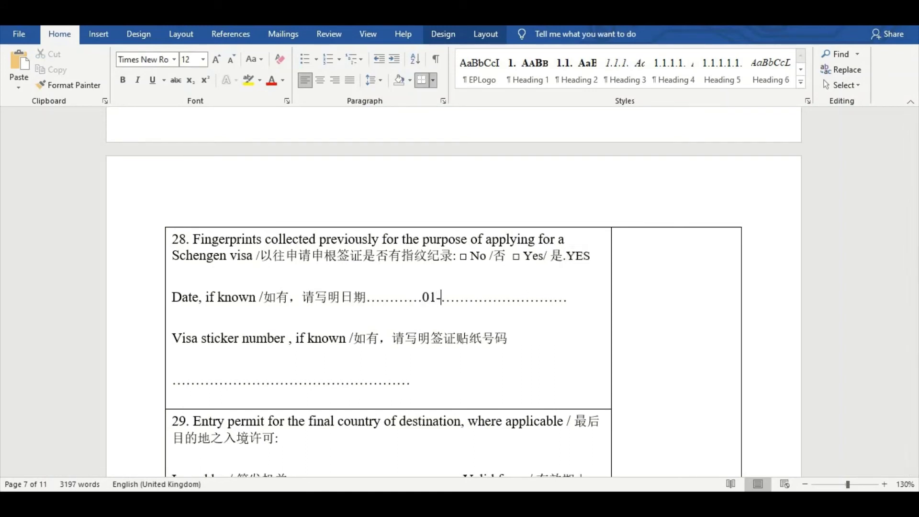
pyautogui.write('01-201')
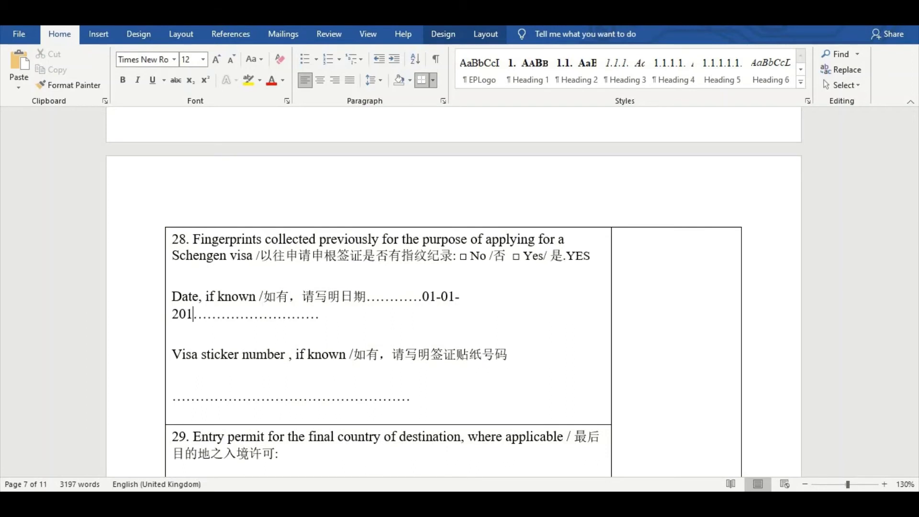
pyautogui.write('8')
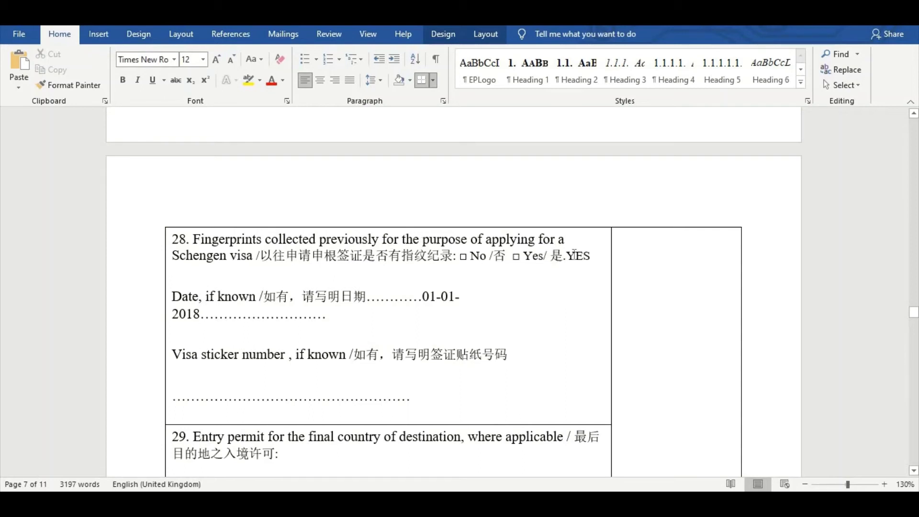
pyautogui.moveTo(568, 255); pyautogui.dragTo(590, 274)
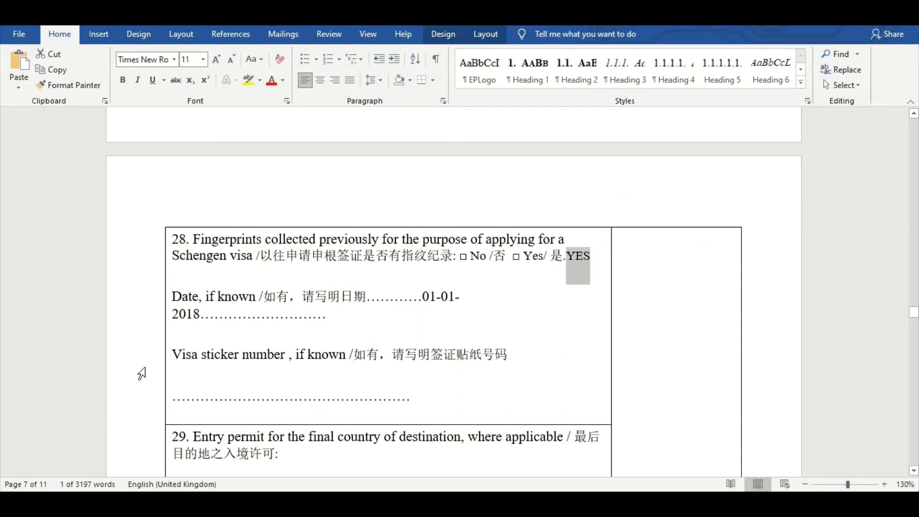
# Fill in the previous visa sticker number on its line
pyautogui.click(217, 397)
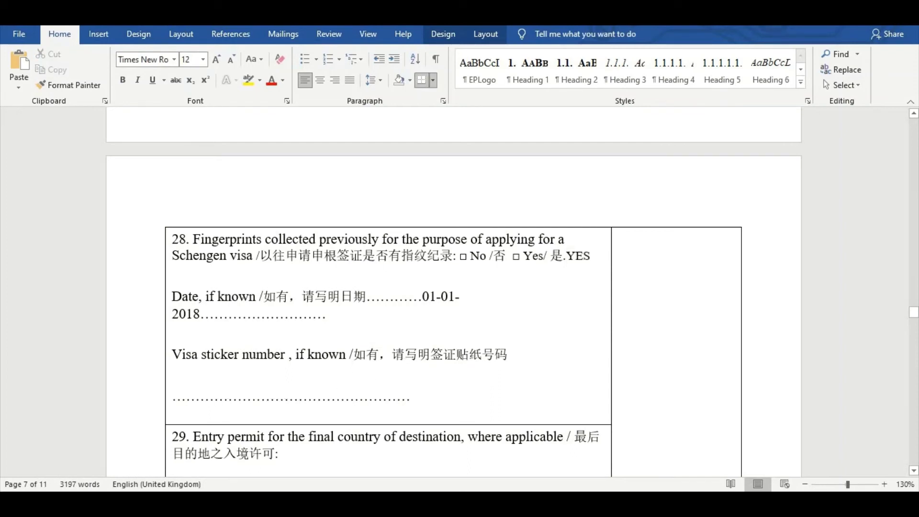
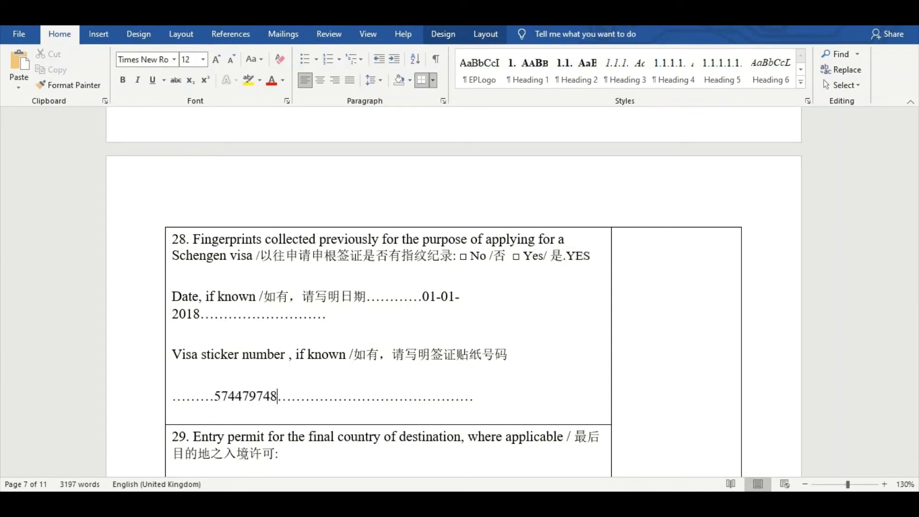
pyautogui.click(215, 396)
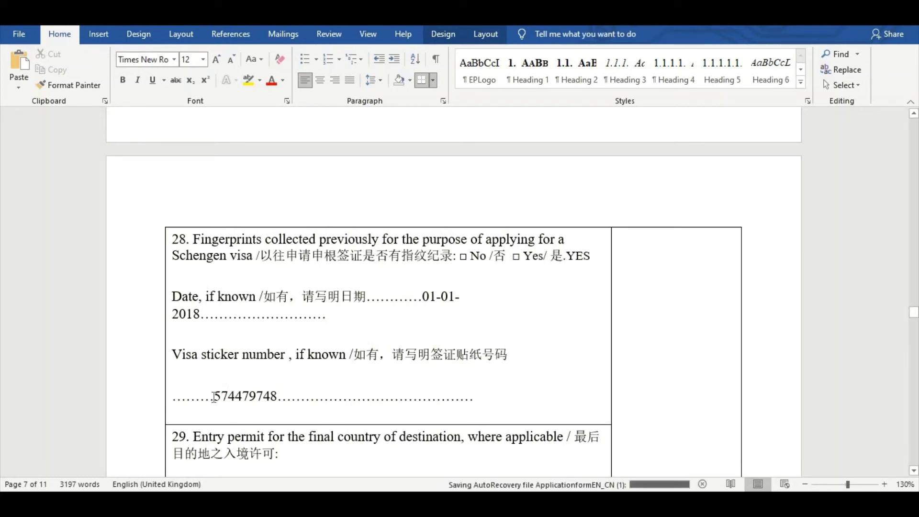
pyautogui.moveTo(237, 395); pyautogui.dragTo(289, 397)
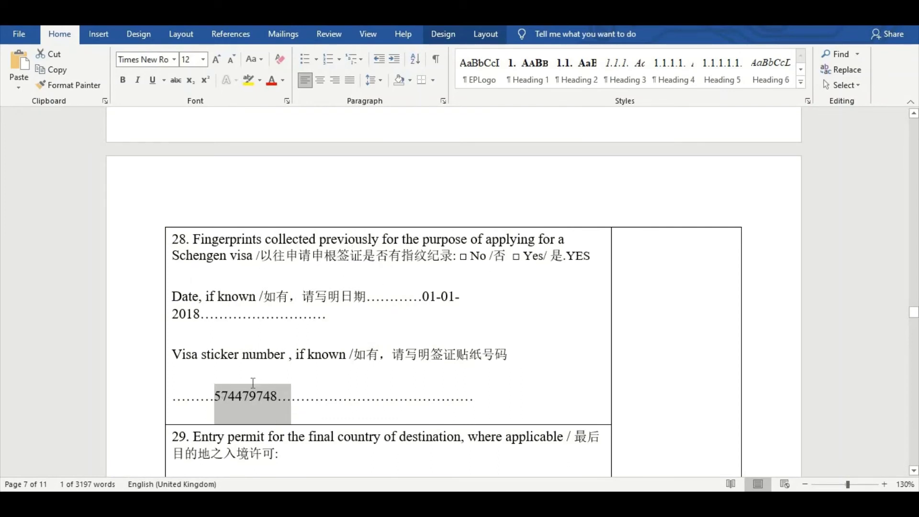
pyautogui.click(282, 396)
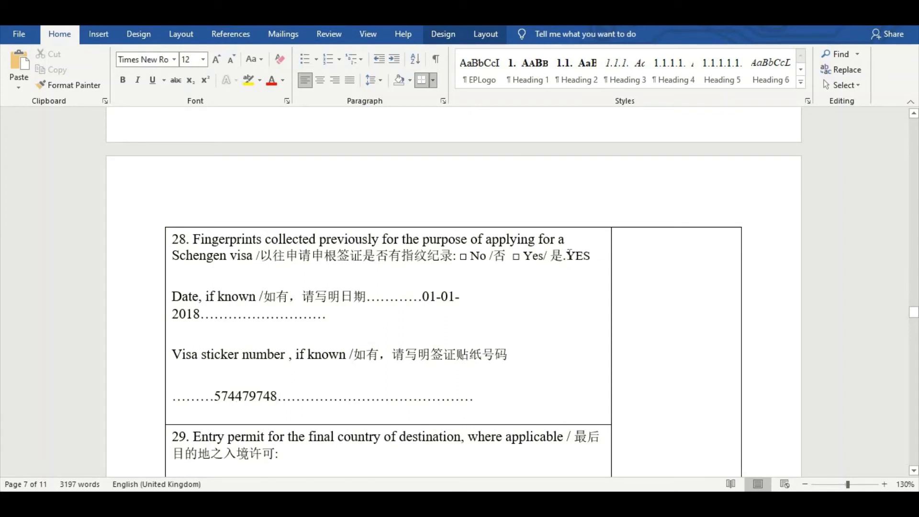
pyautogui.press('XF86MonBrightnessUp')
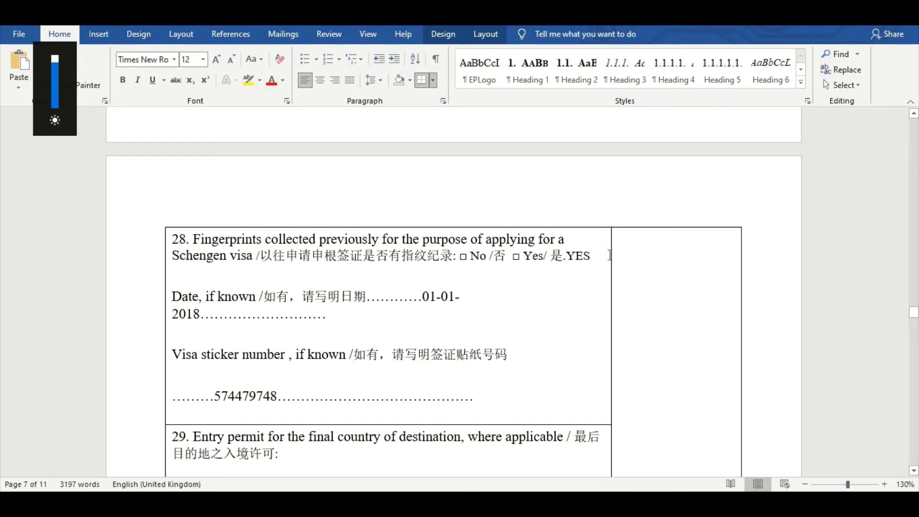
# Fill field 30's cells with the inviter's name, address GREECE, e-mail and telephone number
pyautogui.scroll(-5, 264, 281)
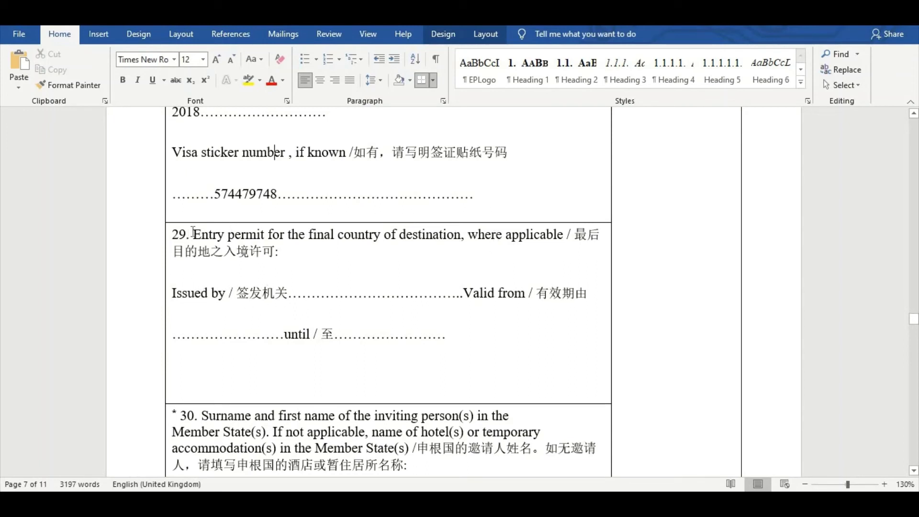
pyautogui.click(330, 292)
pyautogui.scroll(-3, 363, 313)
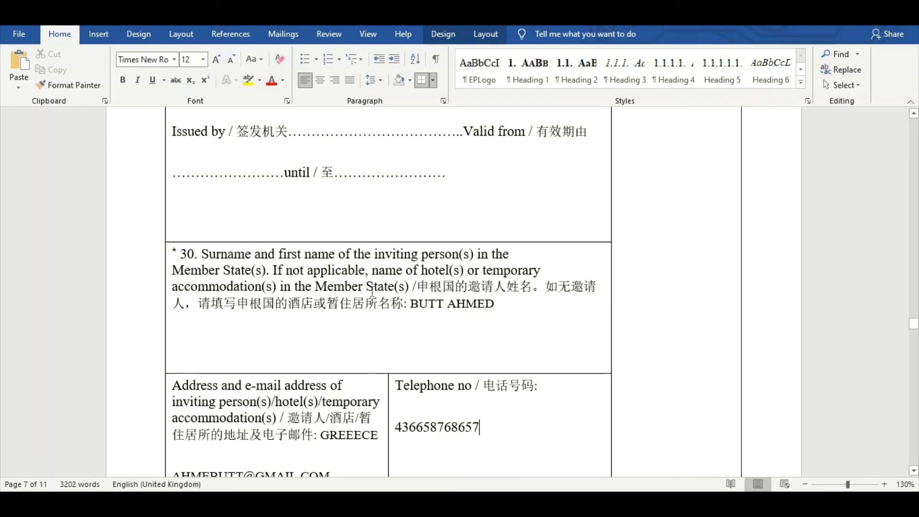
pyautogui.scroll(-3, 222, 329)
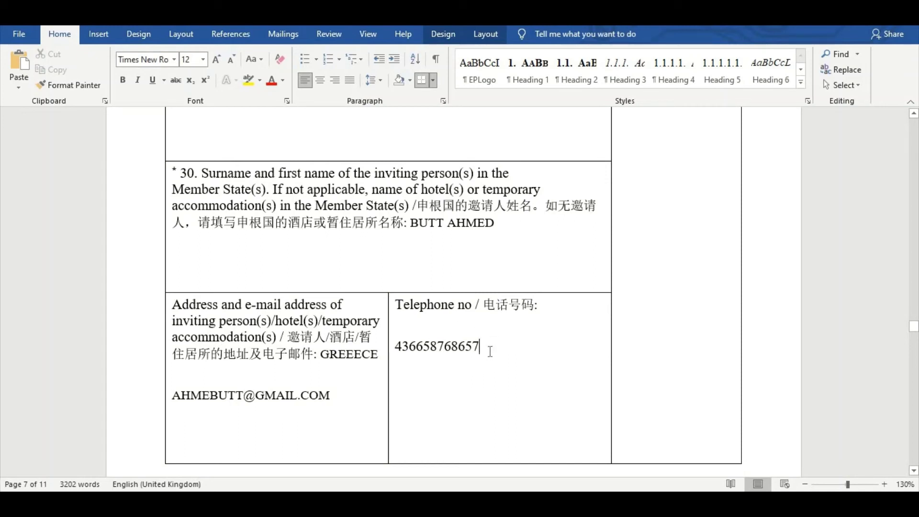
pyautogui.click(398, 346)
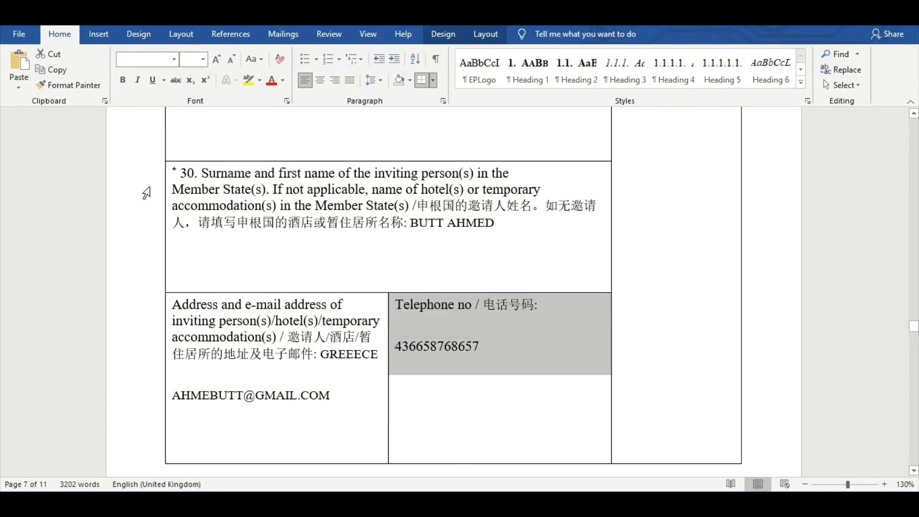
pyautogui.click(169, 174)
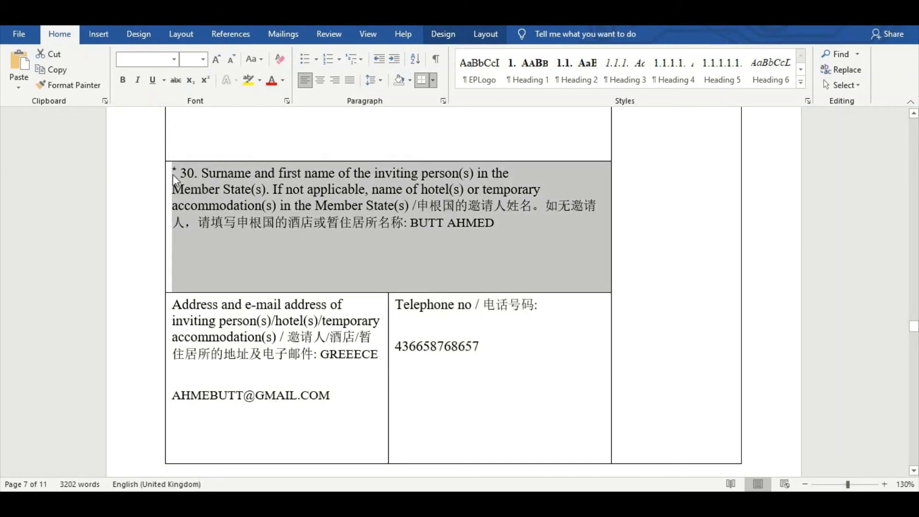
pyautogui.click(253, 264)
pyautogui.moveTo(248, 259); pyautogui.dragTo(464, 432)
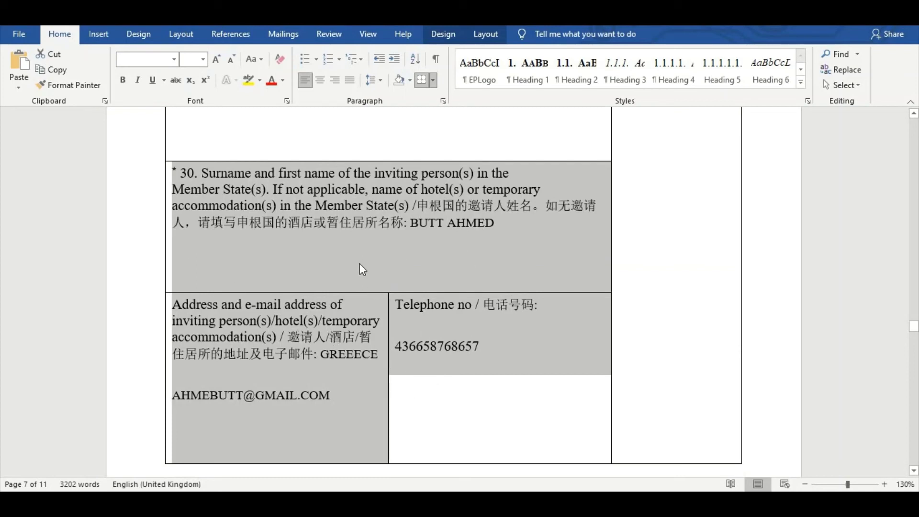
pyautogui.scroll(-10, 354, 335)
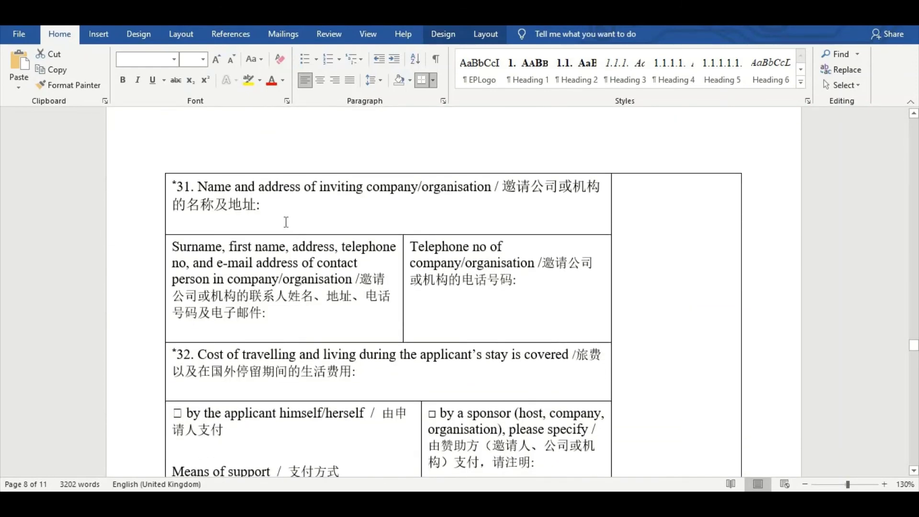
pyautogui.click(286, 214)
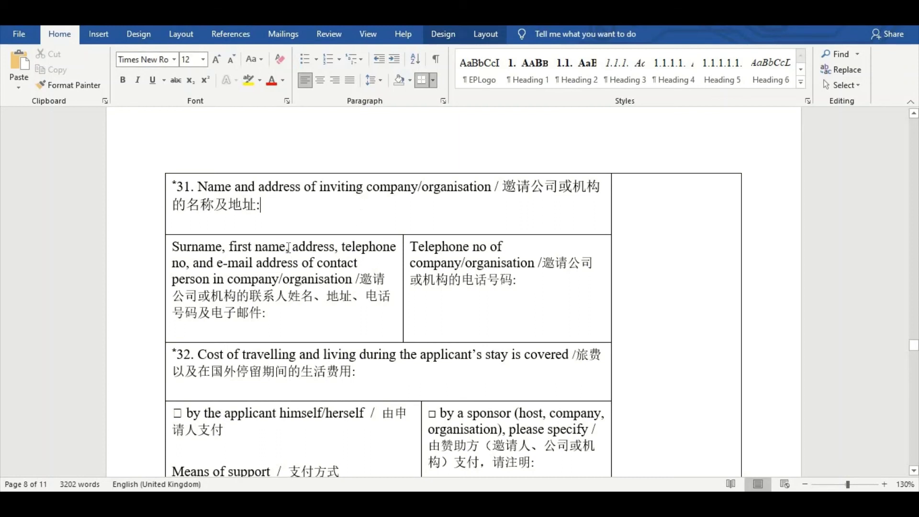
pyautogui.scroll(-1, 284, 279)
pyautogui.click(284, 275)
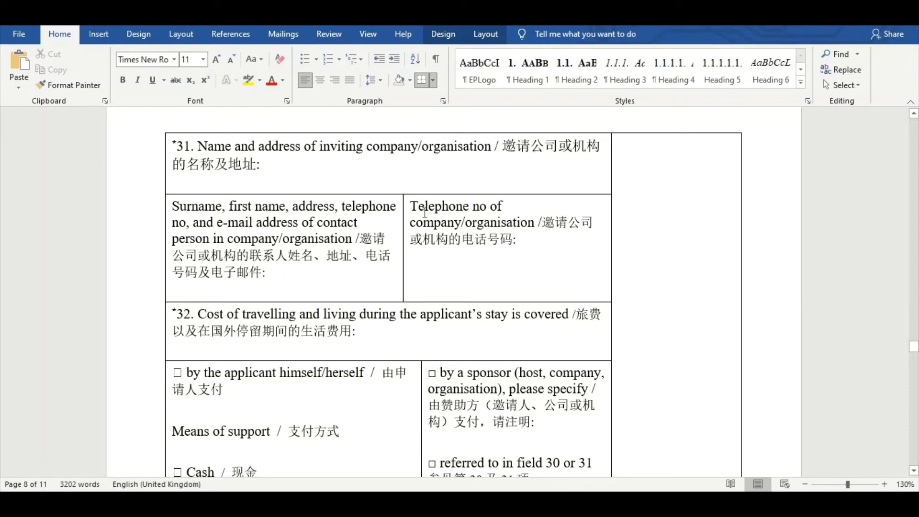
pyautogui.click(536, 240)
pyautogui.moveTo(174, 146)
pyautogui.mouseDown()
pyautogui.moveTo(233, 194)
pyautogui.moveTo(504, 271)
pyautogui.mouseUp()
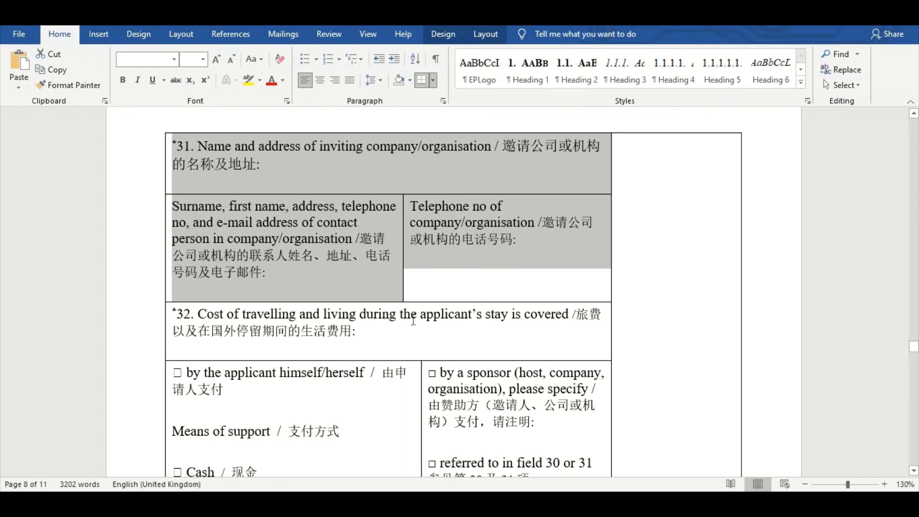
pyautogui.scroll(-1, 364, 301)
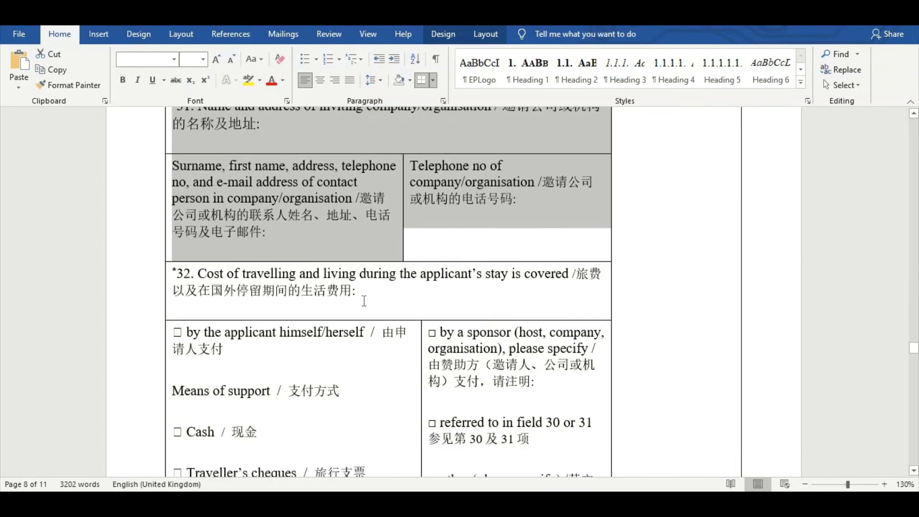
pyautogui.click(365, 300)
pyautogui.scroll(-2, 241, 354)
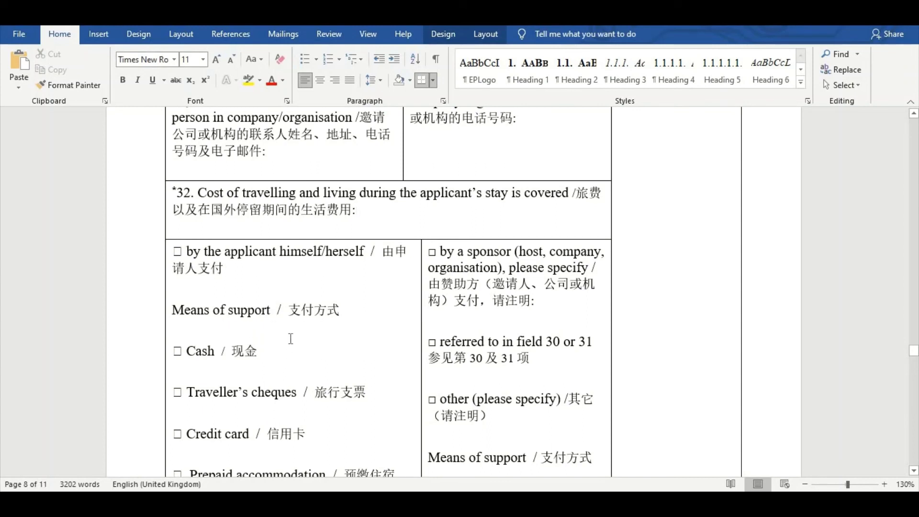
# Type HIMSELF on the applicant-paid line, CASH on the Cash line, CREIDT CARD on Credit card
pyautogui.click(257, 271)
pyautogui.write('HE')
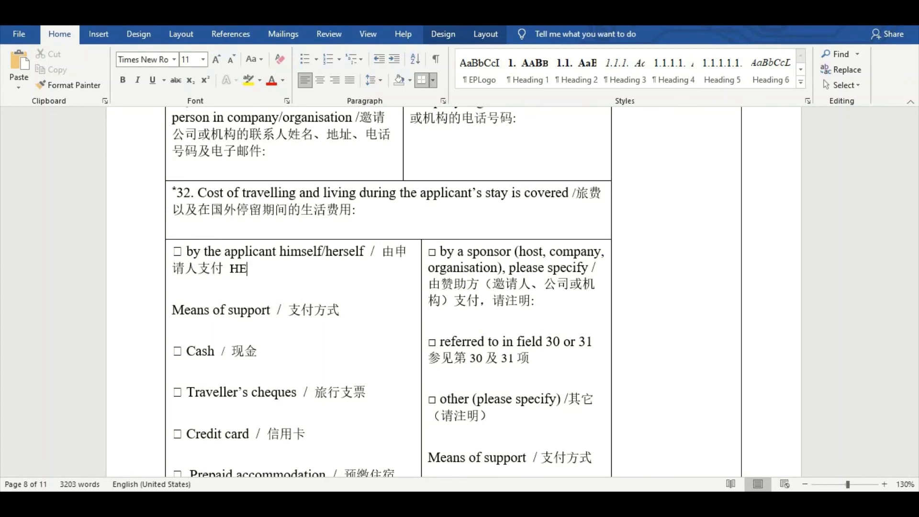
pyautogui.press('BackSpace')
pyautogui.write('IMSELF')
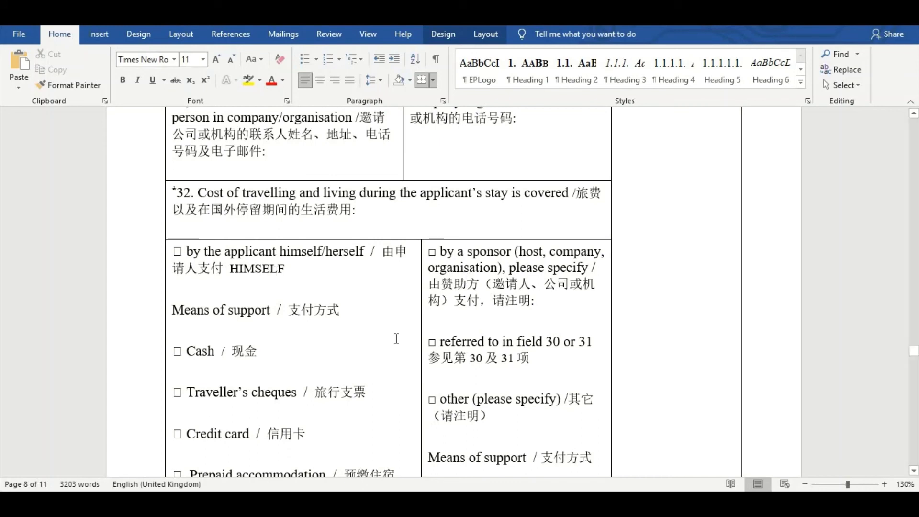
pyautogui.click(299, 349)
pyautogui.write('CAS')
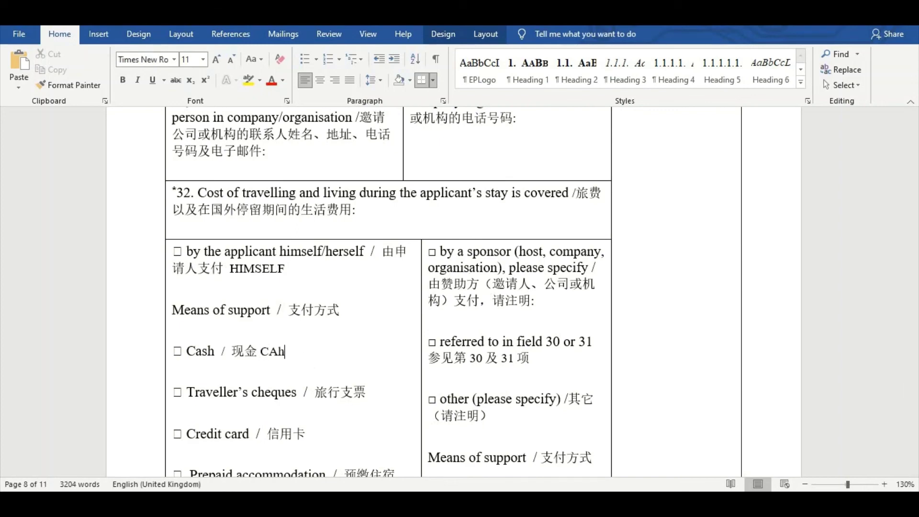
pyautogui.press('BackSpace')
pyautogui.write('SH')
pyautogui.click(345, 436)
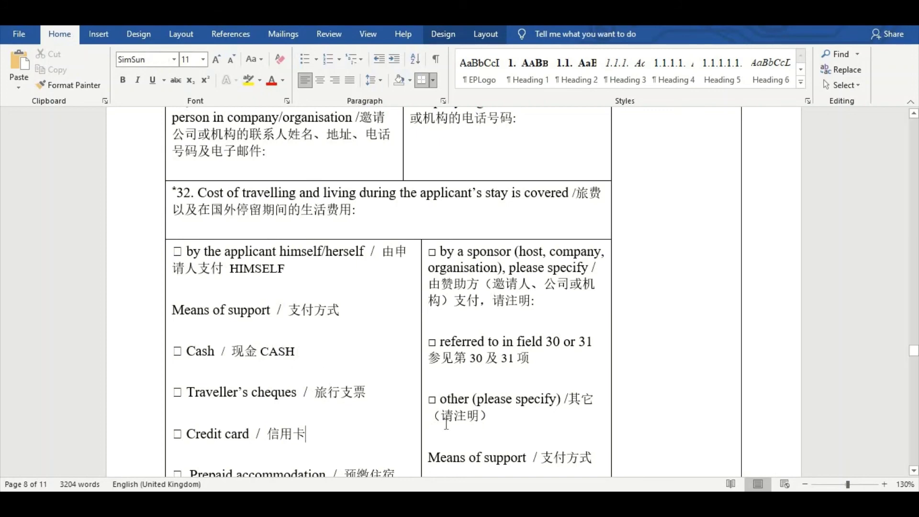
pyautogui.write('CFRED')
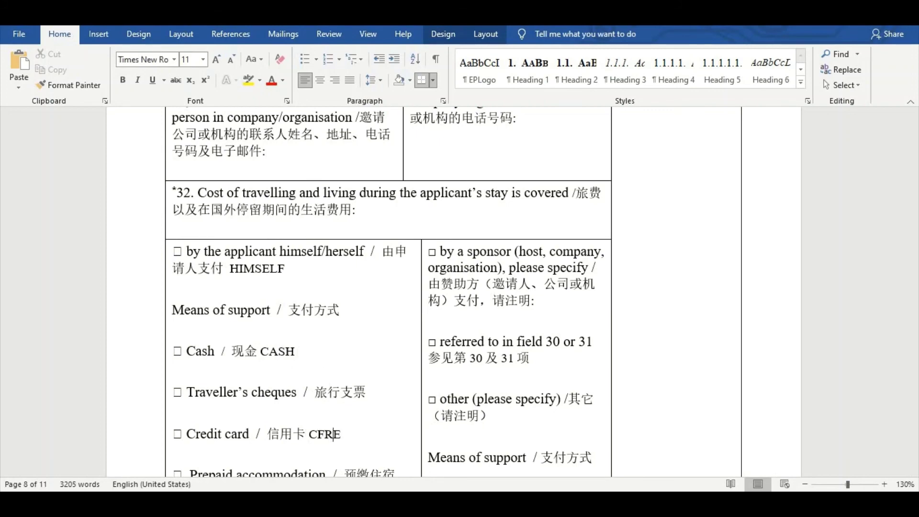
pyautogui.press('BackSpace')
pyautogui.press('BackSpace')
pyautogui.press('BackSpace')
pyautogui.write('EIDT CARD')
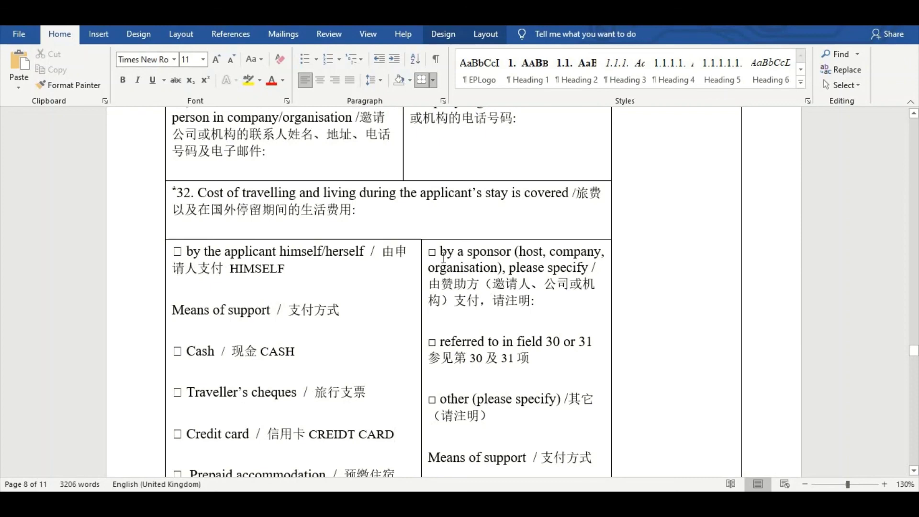
# Scroll past the declarations on pages 8–10 to the Place and date / Signature table
pyautogui.moveTo(424, 253); pyautogui.dragTo(498, 268)
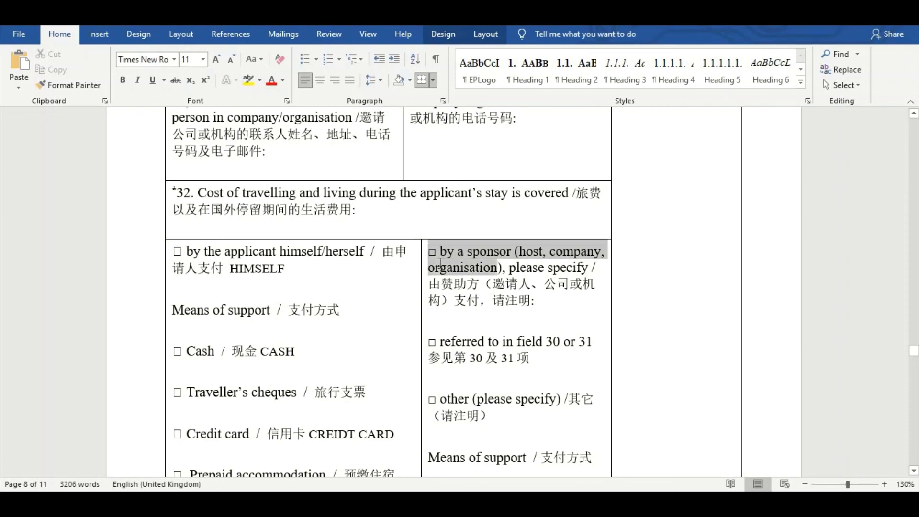
pyautogui.scroll(-3, 501, 297)
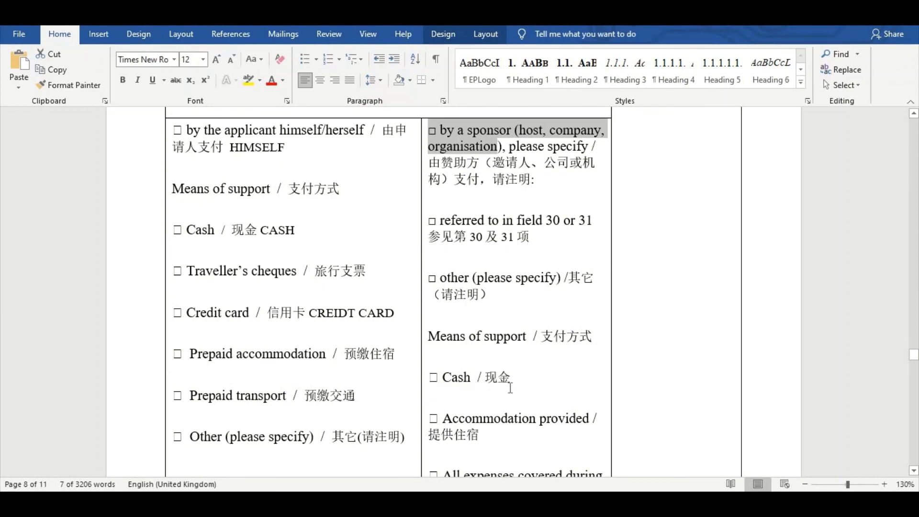
pyautogui.scroll(-2, 510, 340)
pyautogui.scroll(4, 507, 338)
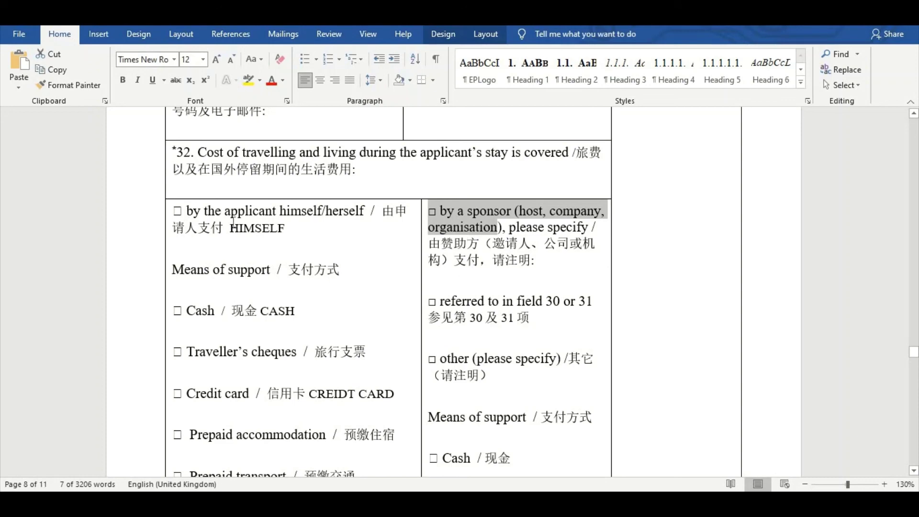
pyautogui.scroll(-10, 420, 280)
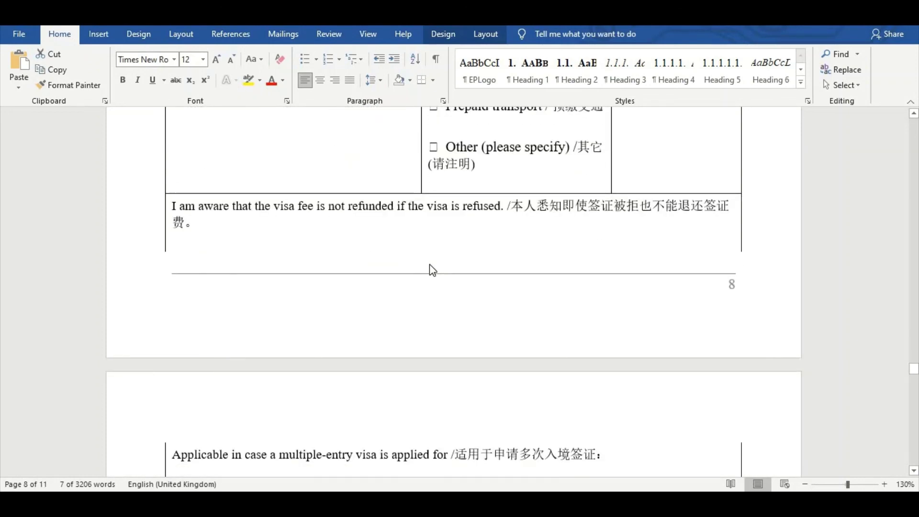
pyautogui.scroll(-3, 432, 271)
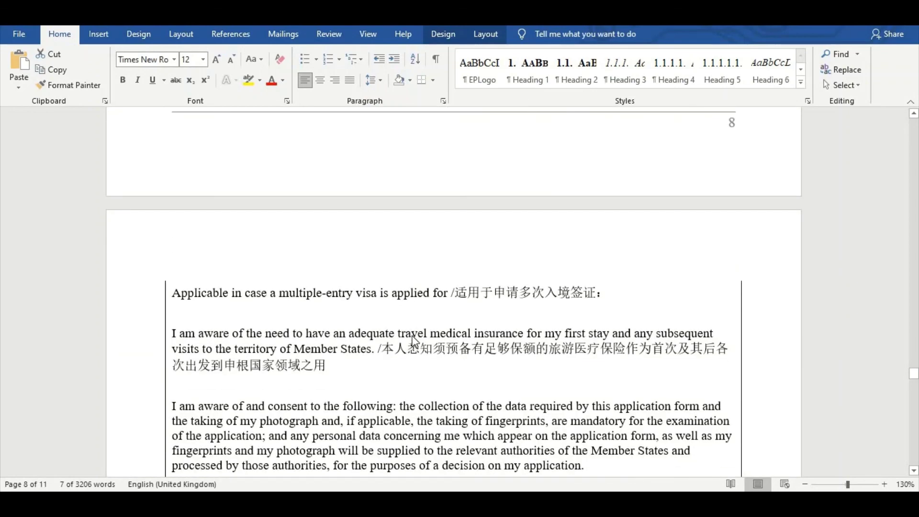
pyautogui.scroll(5, 412, 340)
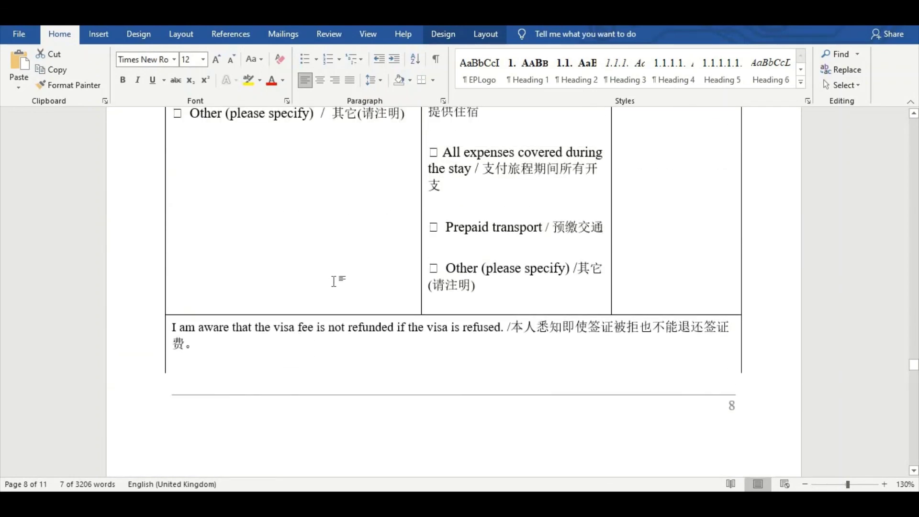
pyautogui.scroll(-9, 334, 281)
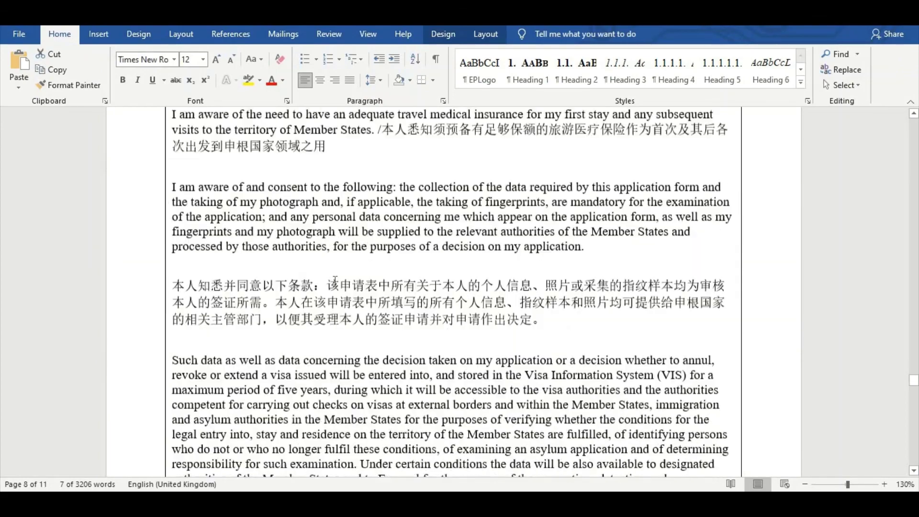
pyautogui.scroll(-6, 335, 280)
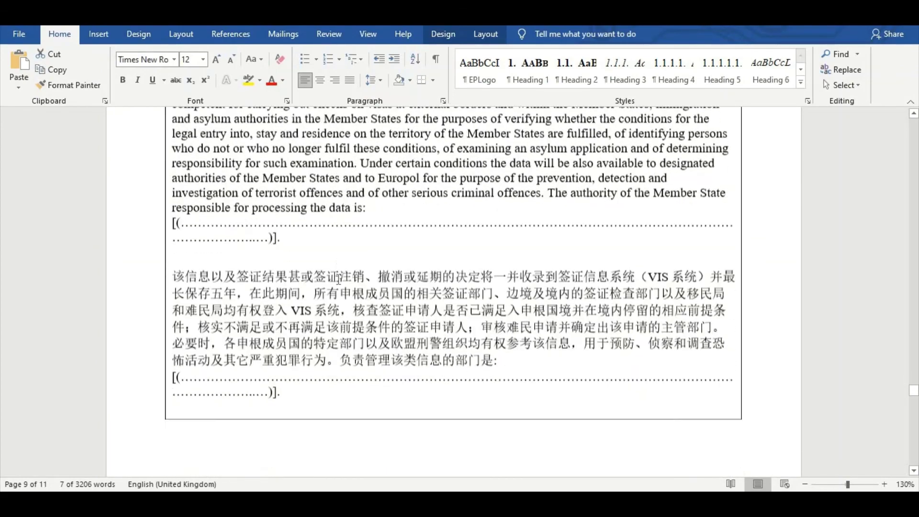
pyautogui.scroll(-2, 338, 280)
pyautogui.scroll(-7, 339, 280)
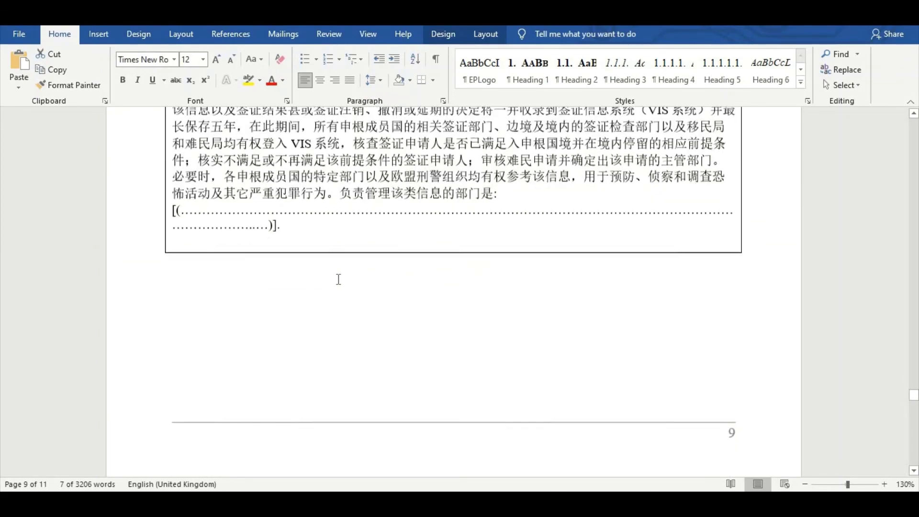
pyautogui.scroll(-11, 338, 279)
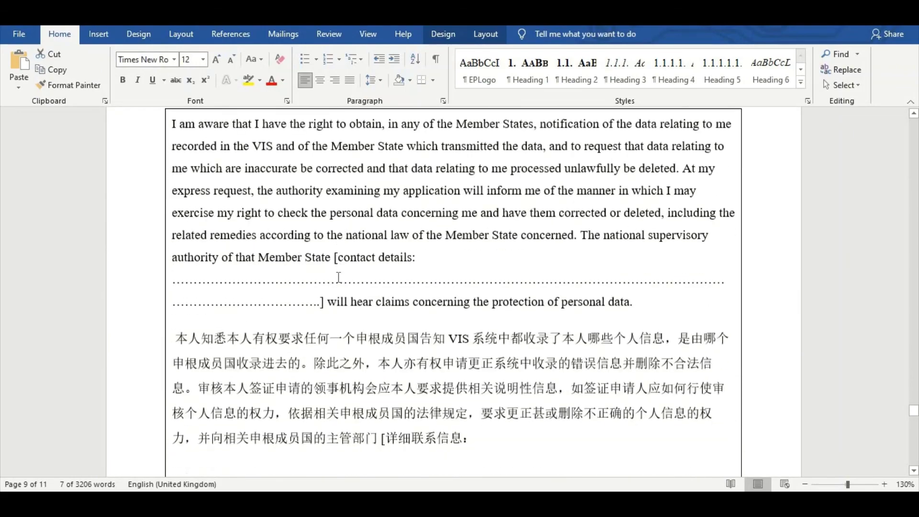
pyautogui.scroll(-10, 338, 277)
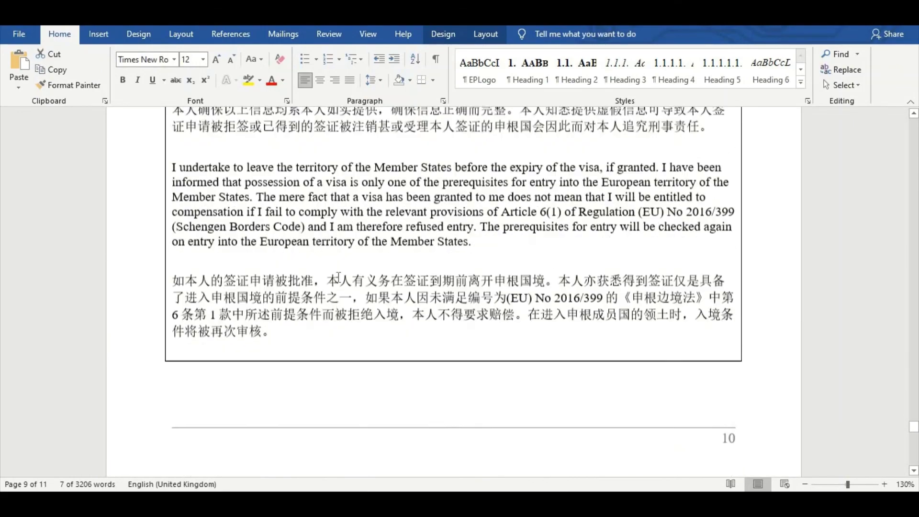
pyautogui.scroll(-3, 339, 277)
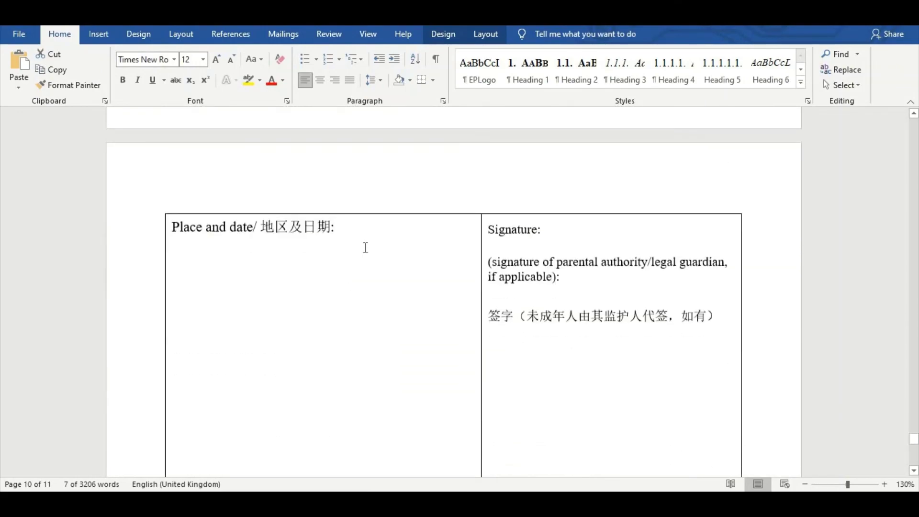
# Enter LAHORE 27-03-2021 after the Place and date label, correcting the stray characters
pyautogui.click(366, 232)
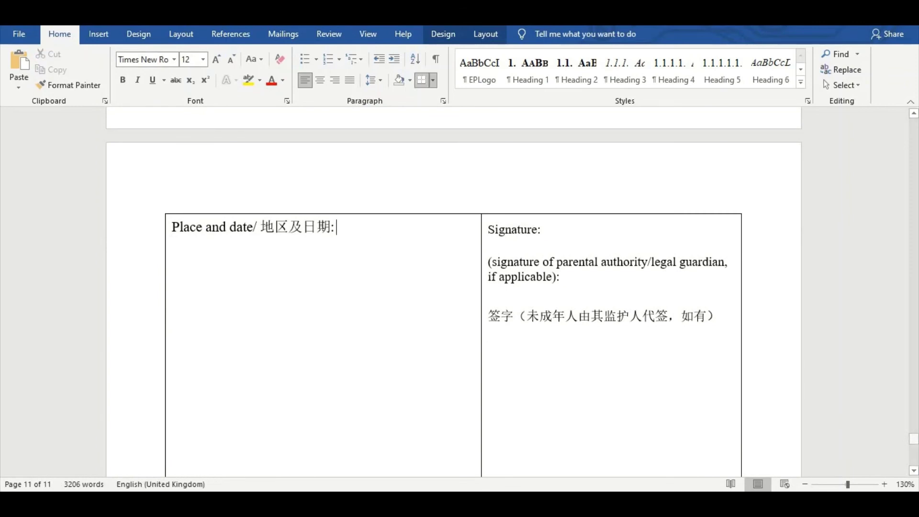
pyautogui.write('G')
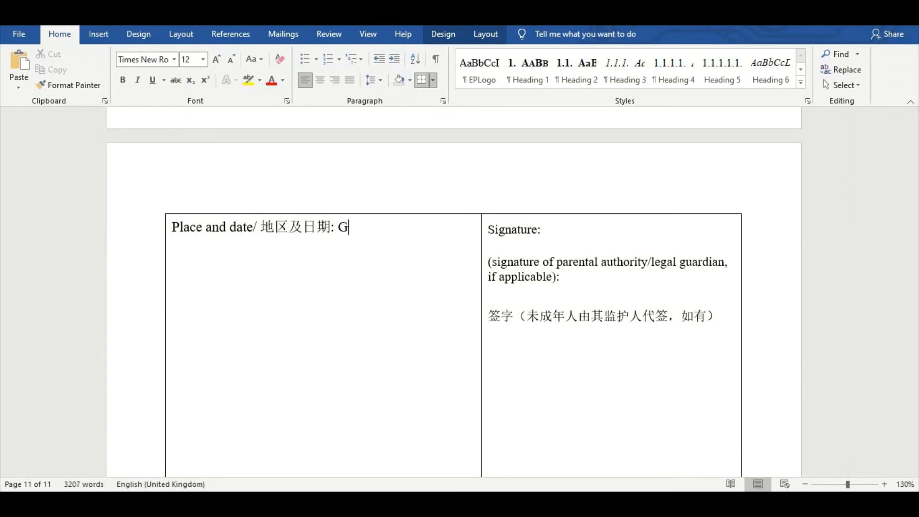
pyautogui.press('BackSpace')
pyautogui.write('LAHORE')
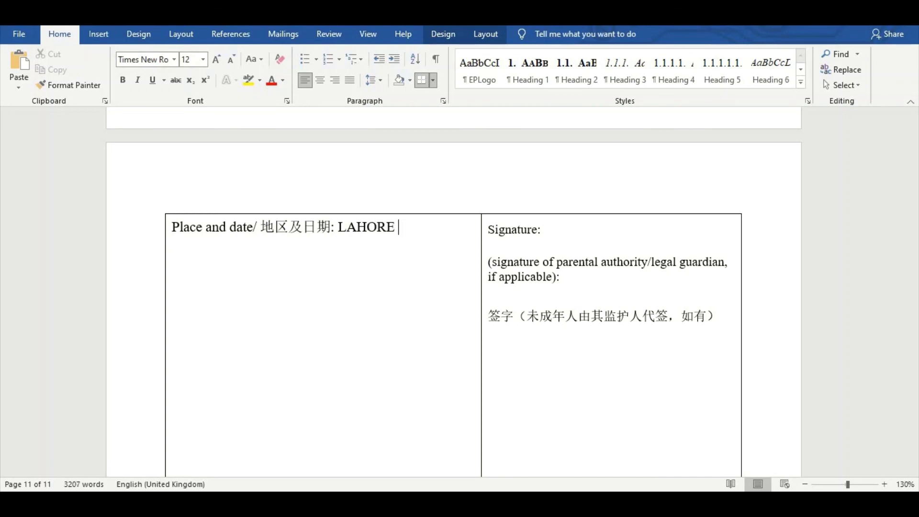
pyautogui.write(' 0')
pyautogui.press('BackSpace')
pyautogui.write('27-03-2021')
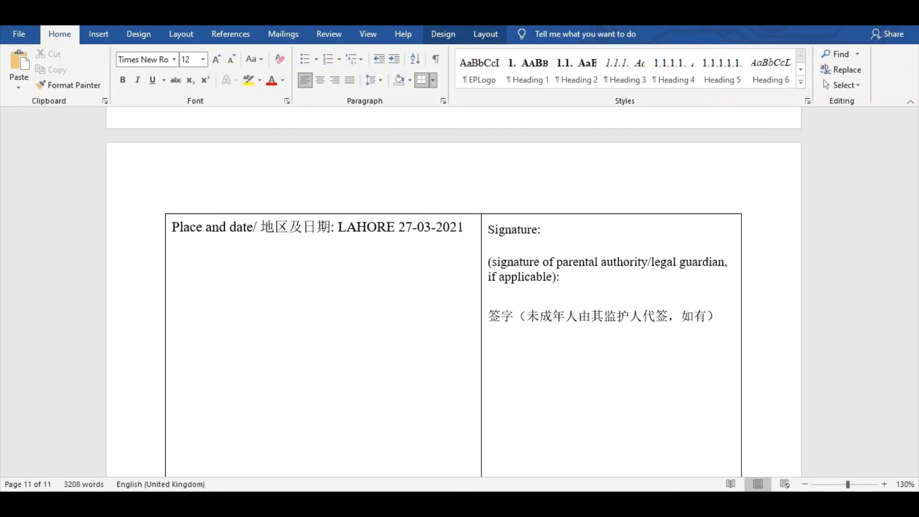
pyautogui.click(599, 234)
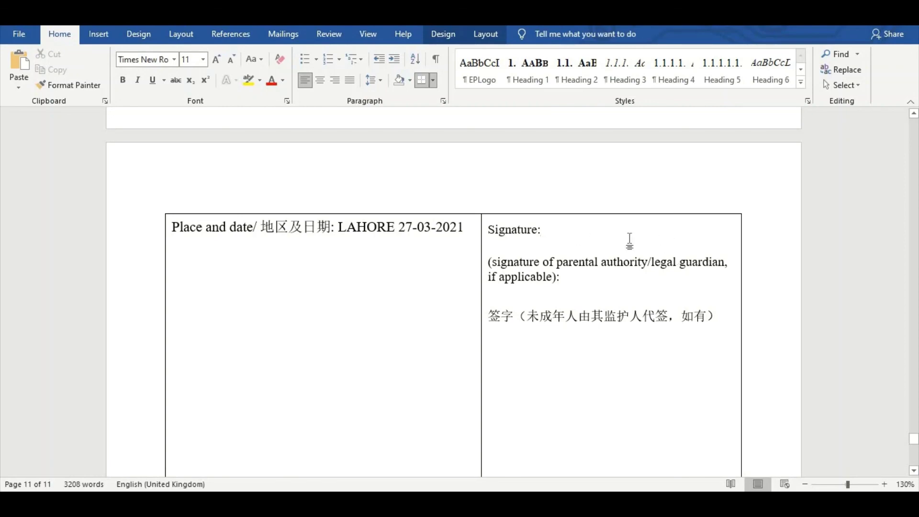
pyautogui.scroll(-10, 349, 284)
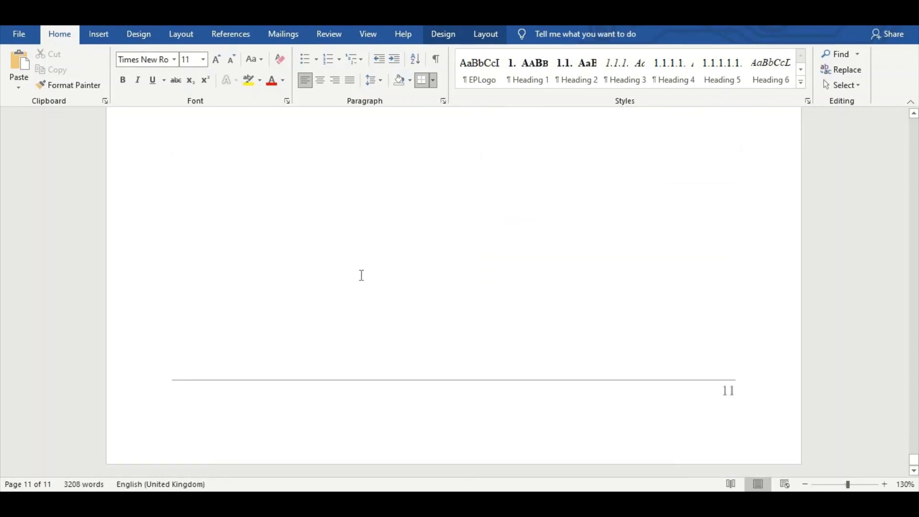
pyautogui.scroll(10, 503, 286)
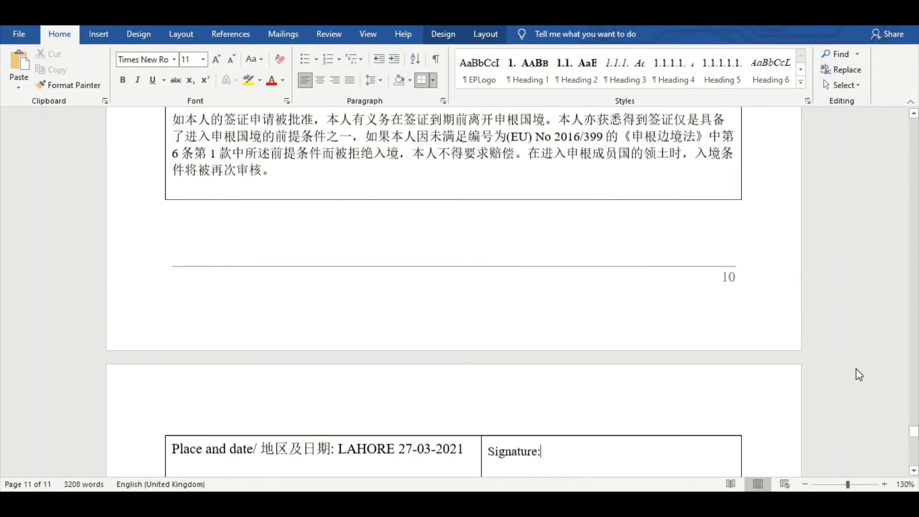